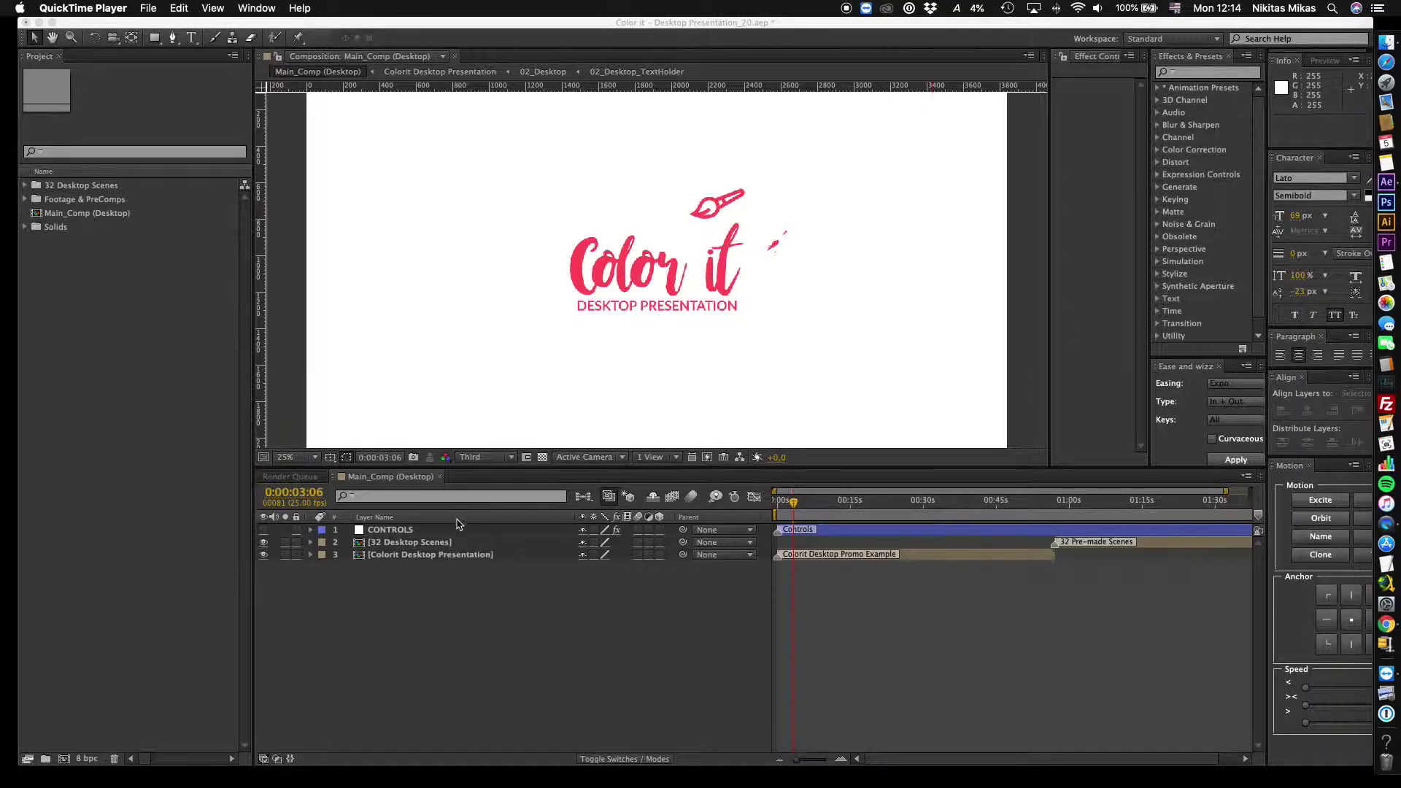
Open the Colorit Desktop Presentation precomp from the main timeline.
left_click(875, 561)
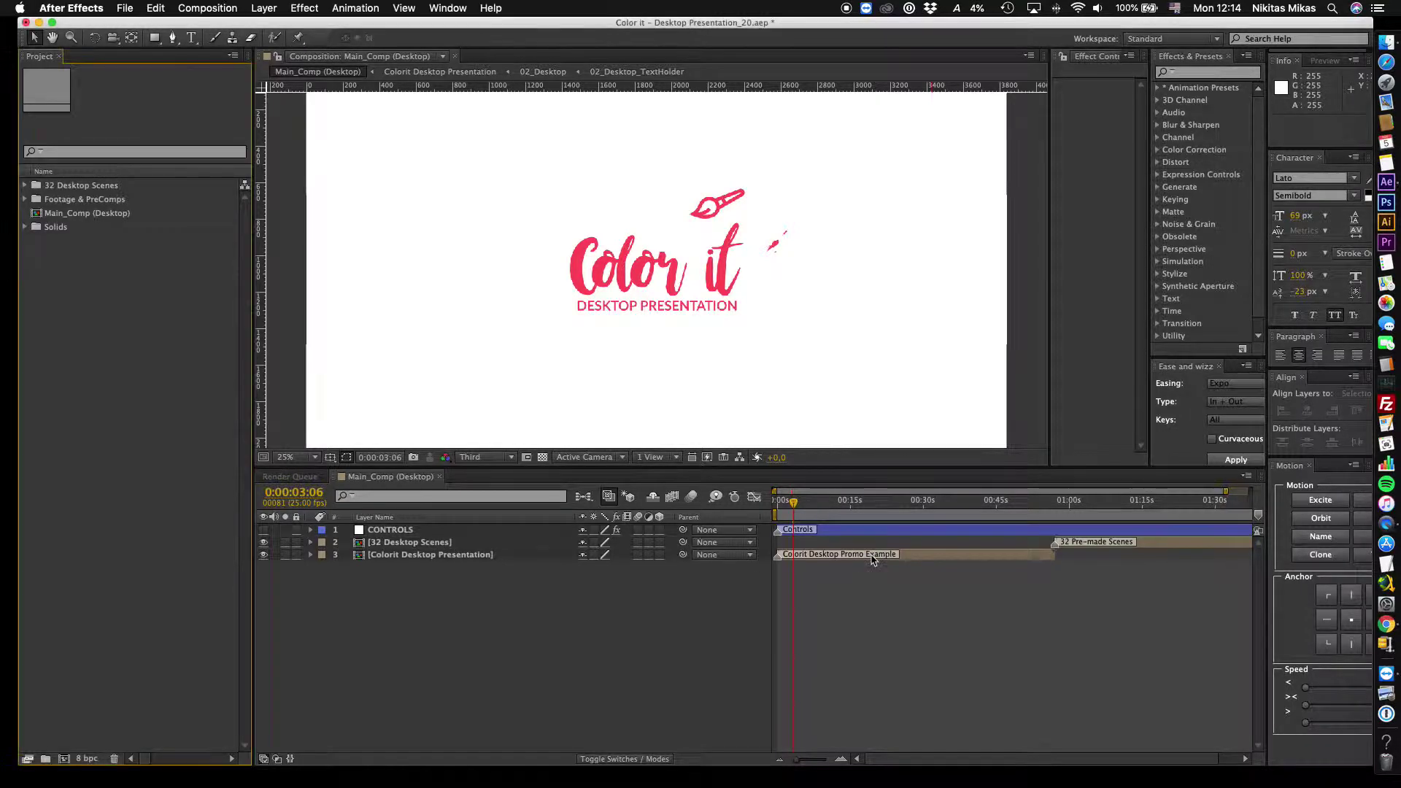
left_click(1081, 543)
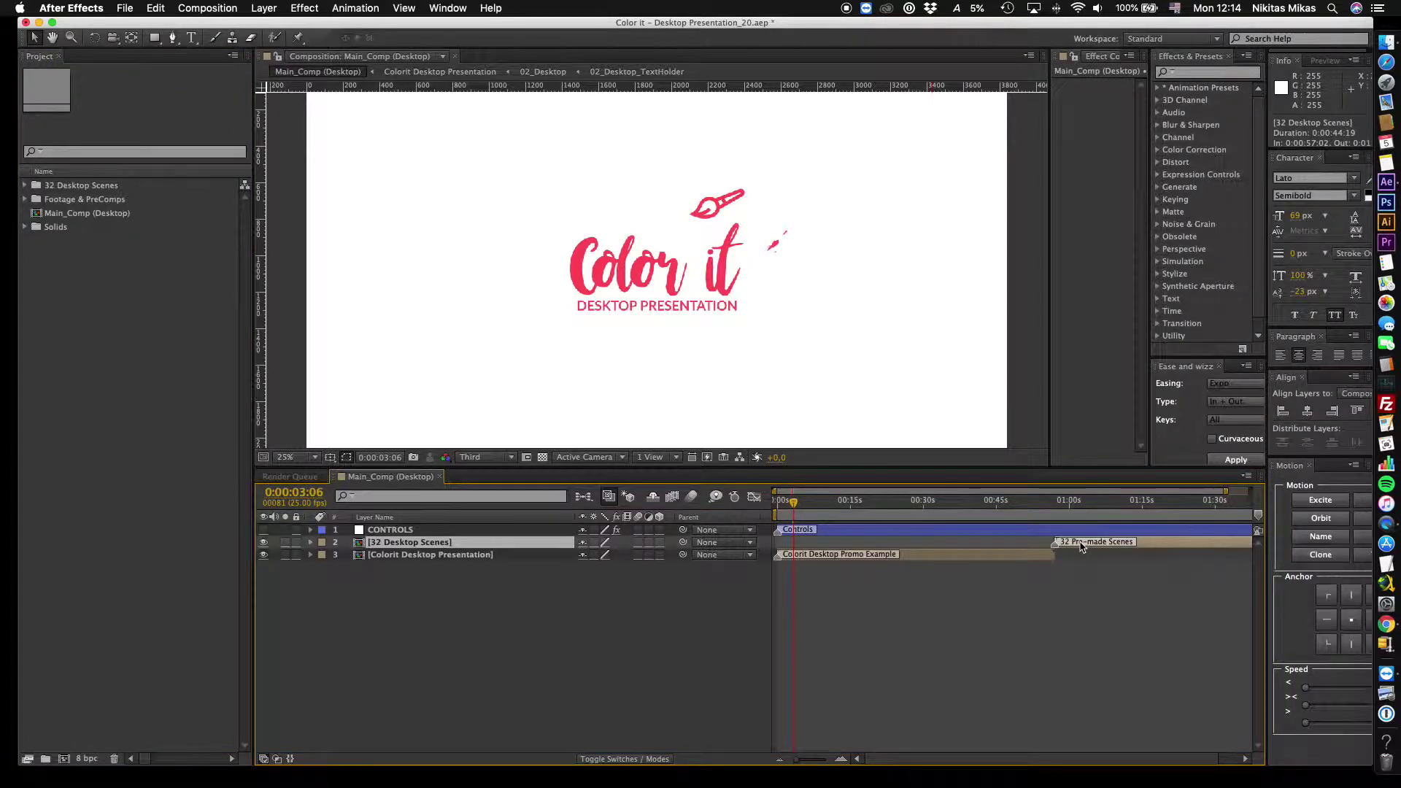
left_click(906, 557)
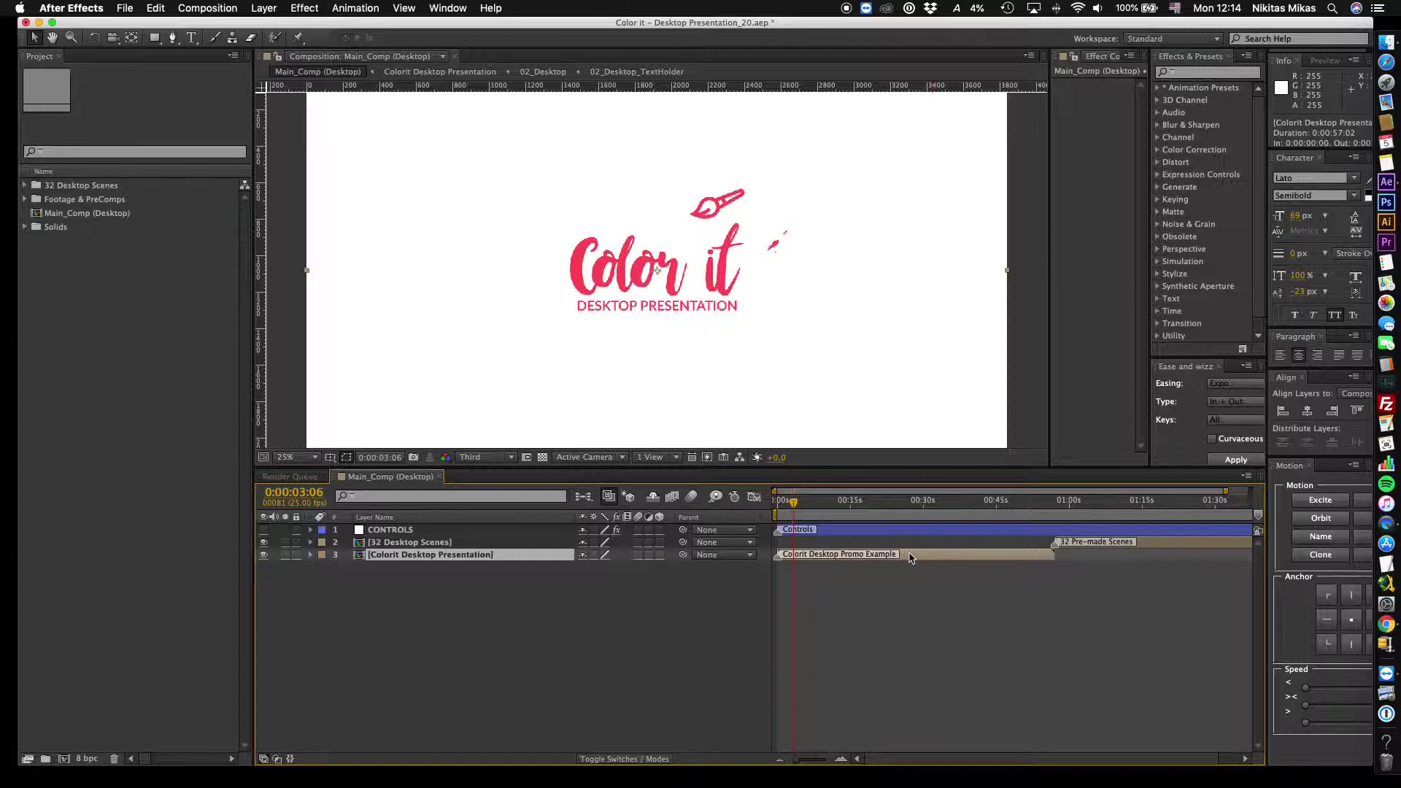
double_click(909, 555)
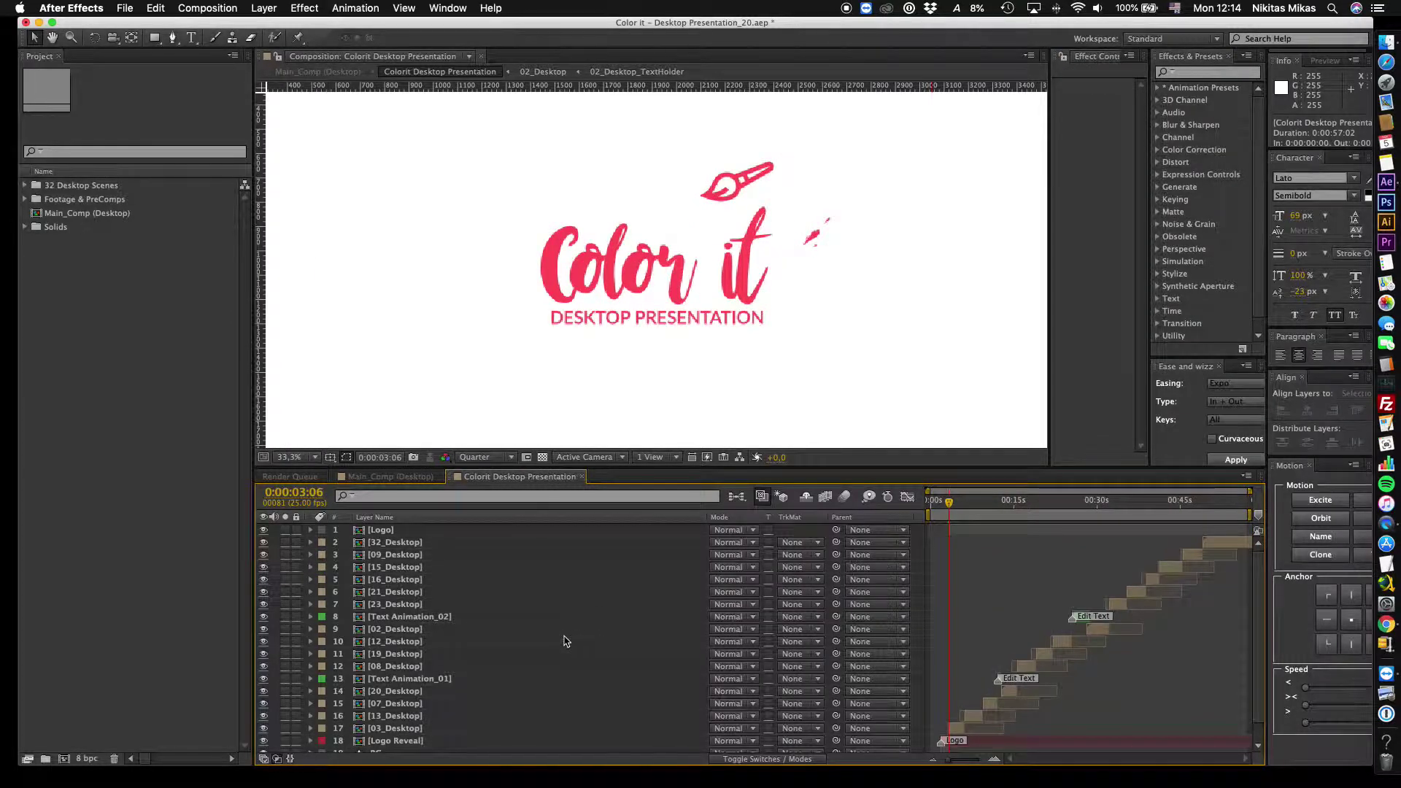
scroll(565, 642, "down", 3)
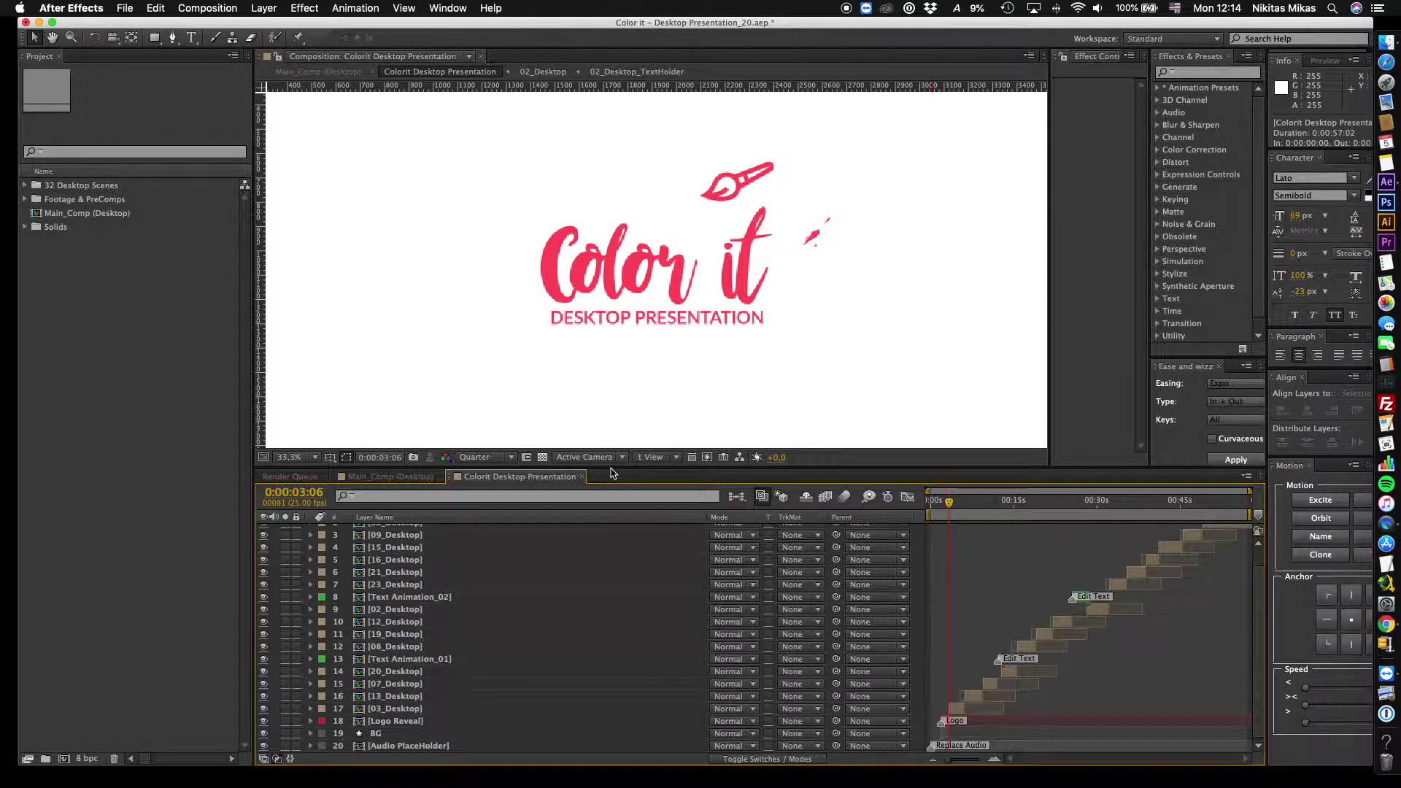
Fit the viewer, enlarge the timeline to list all scene layers, and select 03_Desktop.
left_click(289, 457)
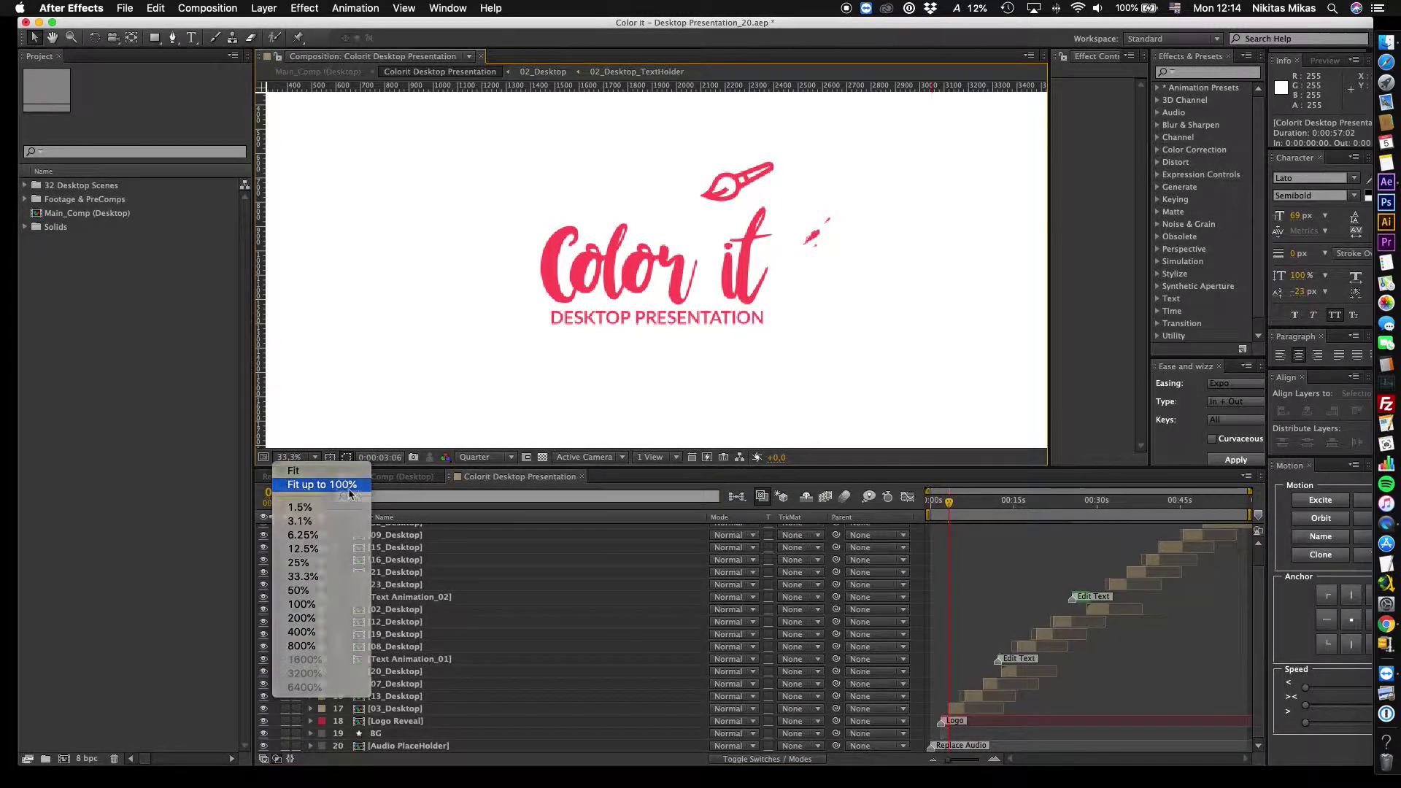
left_click(323, 484)
mouse_move(414, 469)
left_mouse_down()
mouse_move(414, 362)
mouse_move(414, 433)
left_mouse_up()
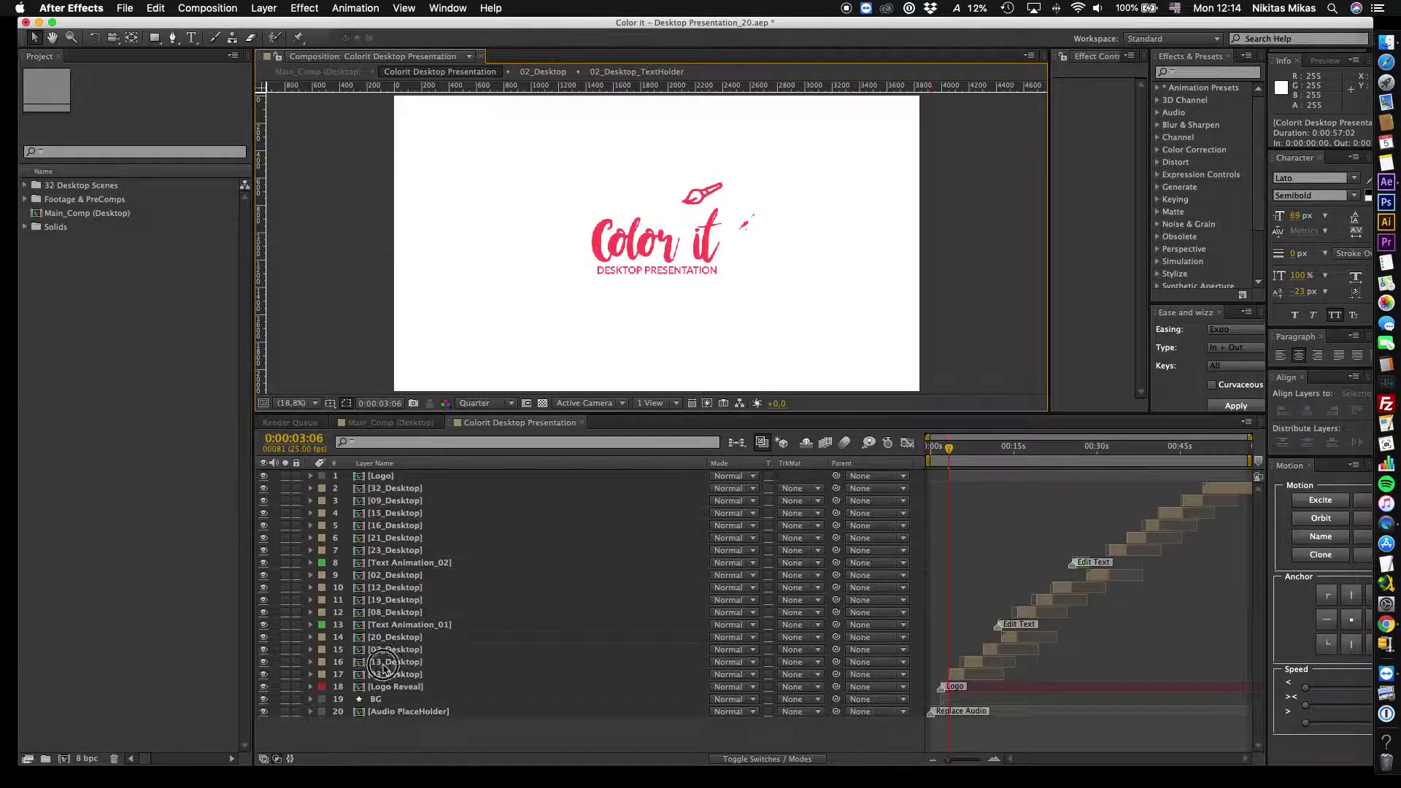
left_click(383, 664)
left_click(956, 676)
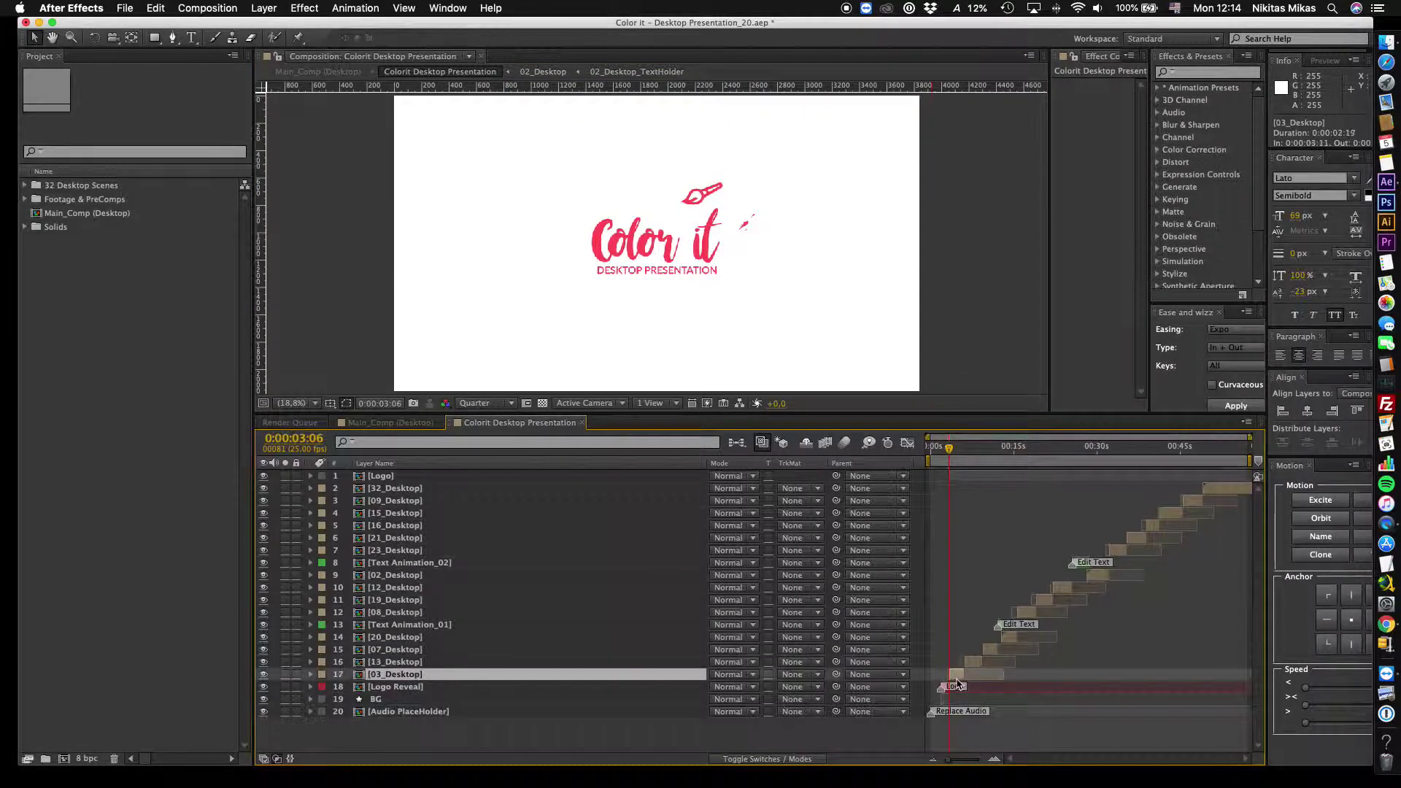
Open 03_Desktop at 2s and toggle Null 1's local color checkbox off, then back on to pink.
double_click(477, 674)
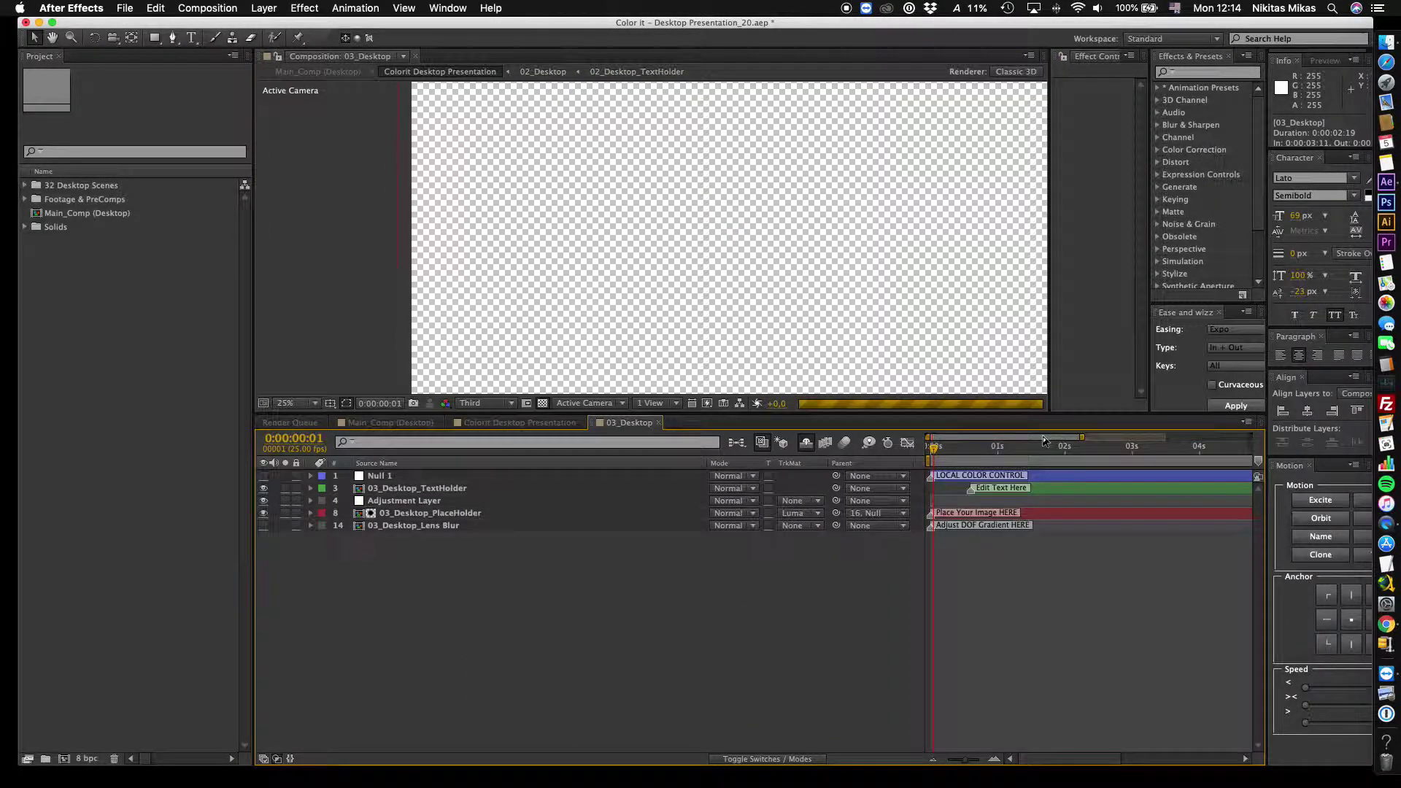
scroll(896, 336, "down", 1)
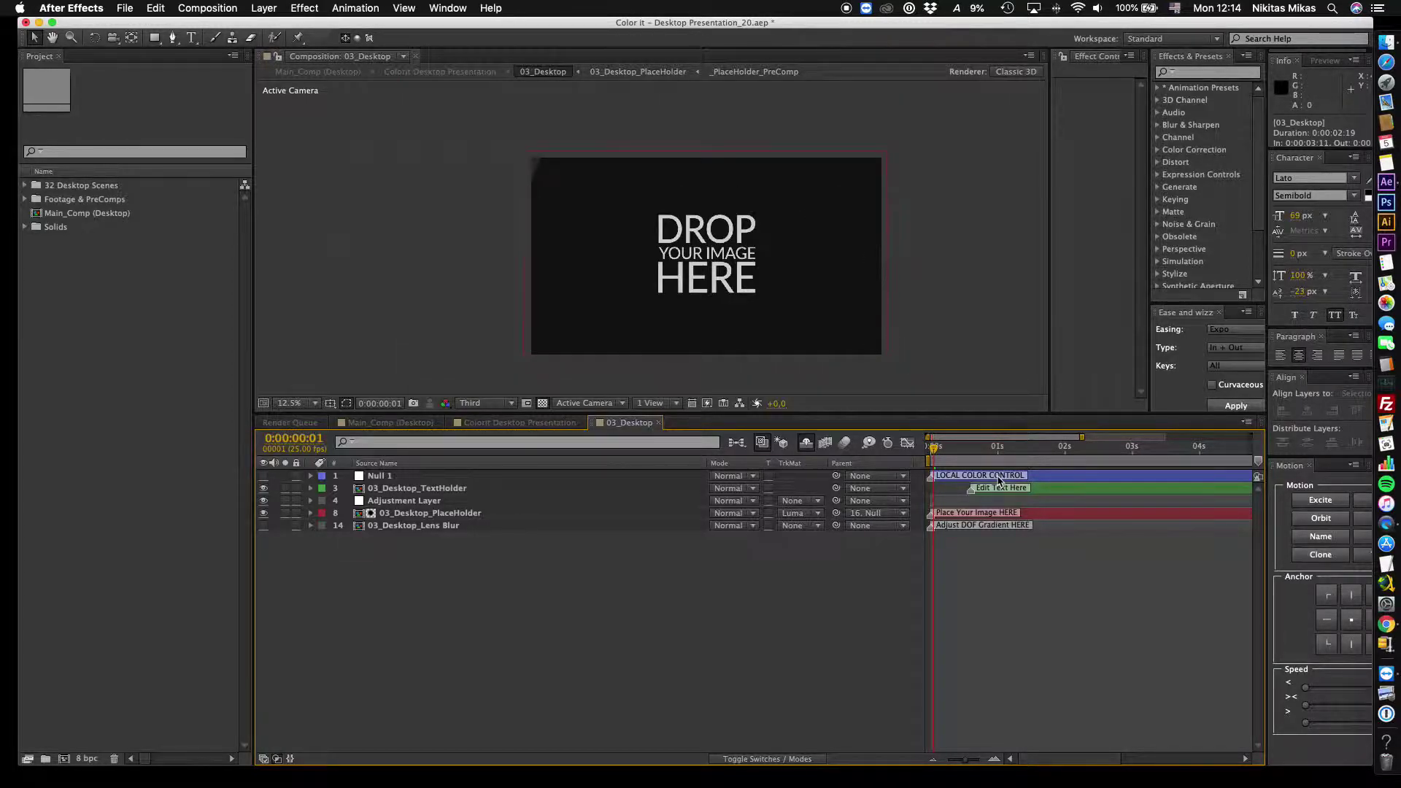
left_click(1068, 447)
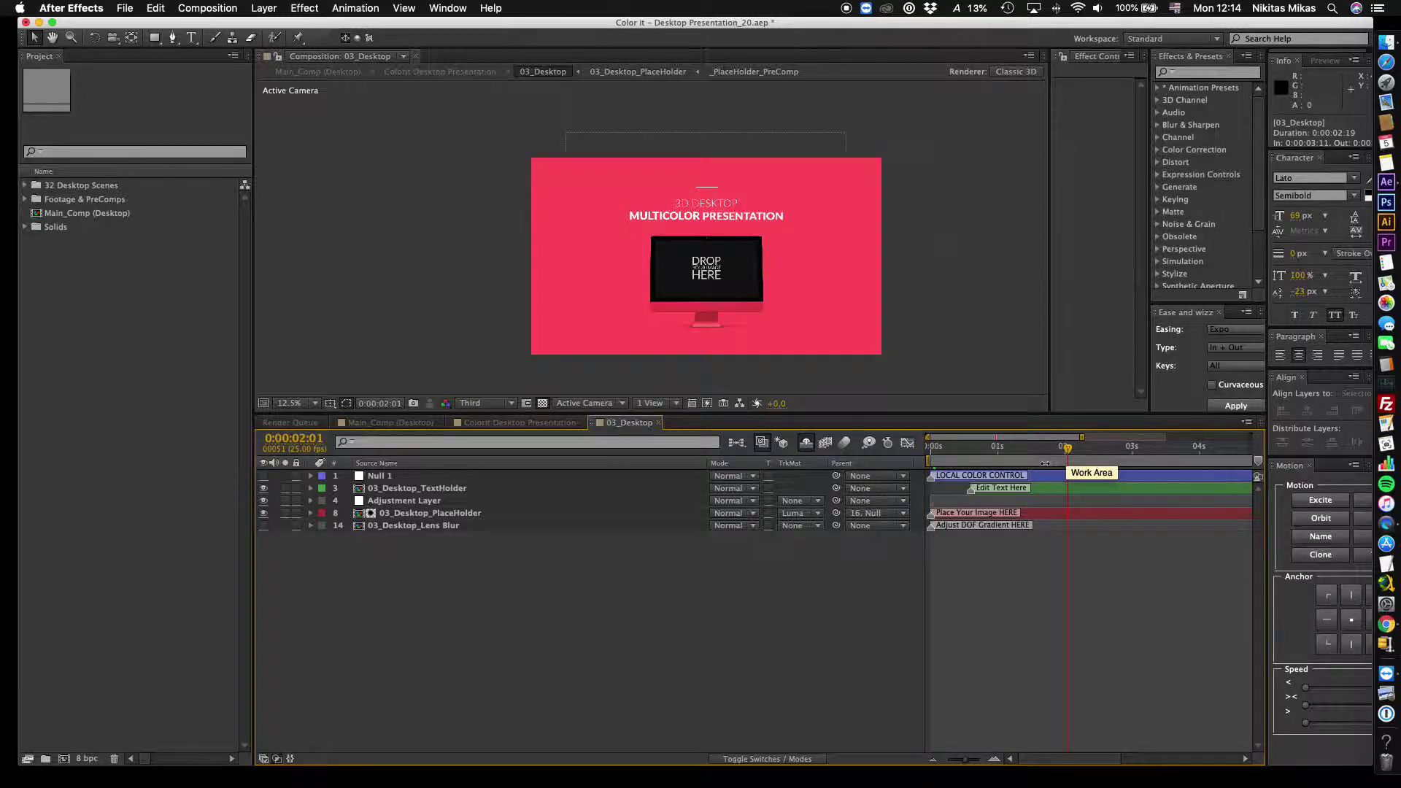
left_click(1044, 475)
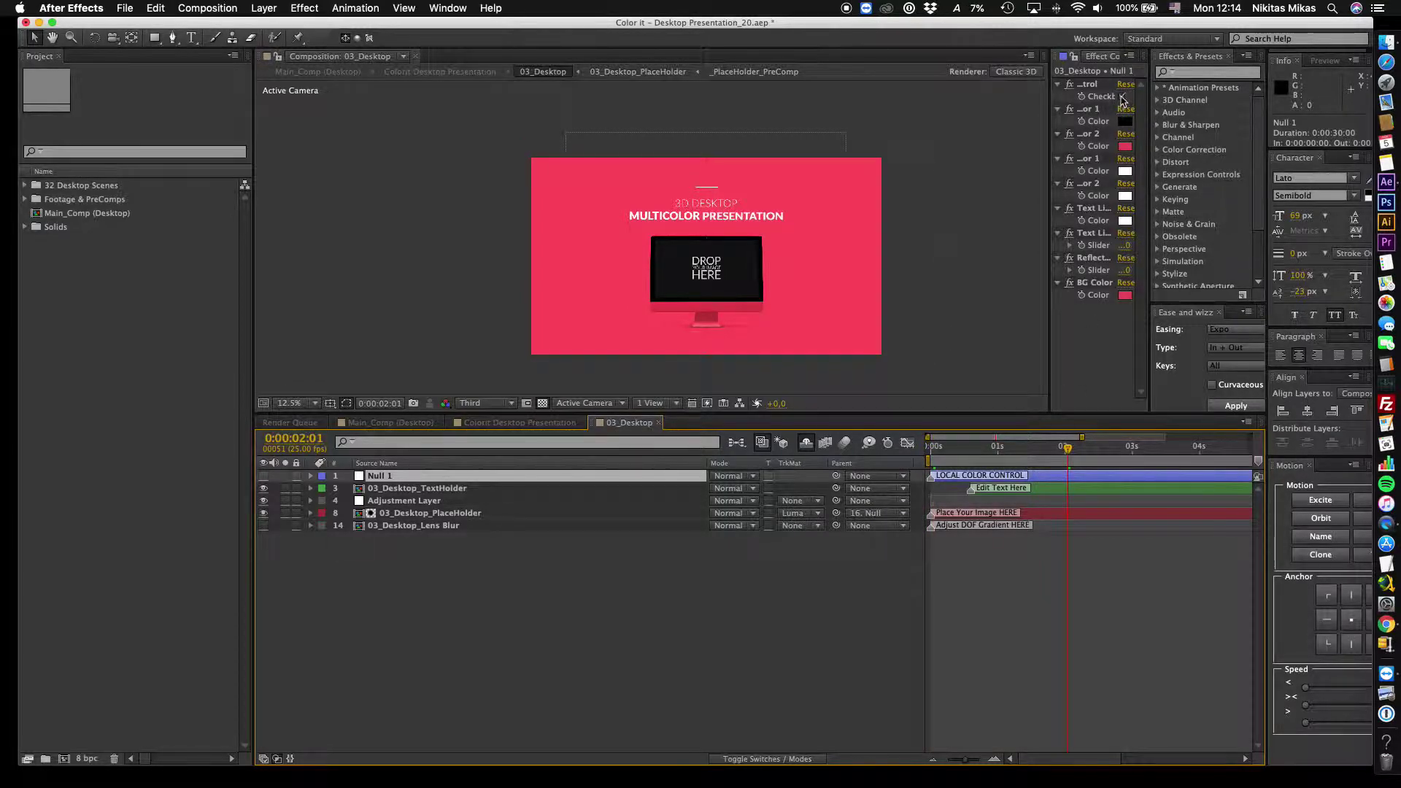
left_click(1124, 96)
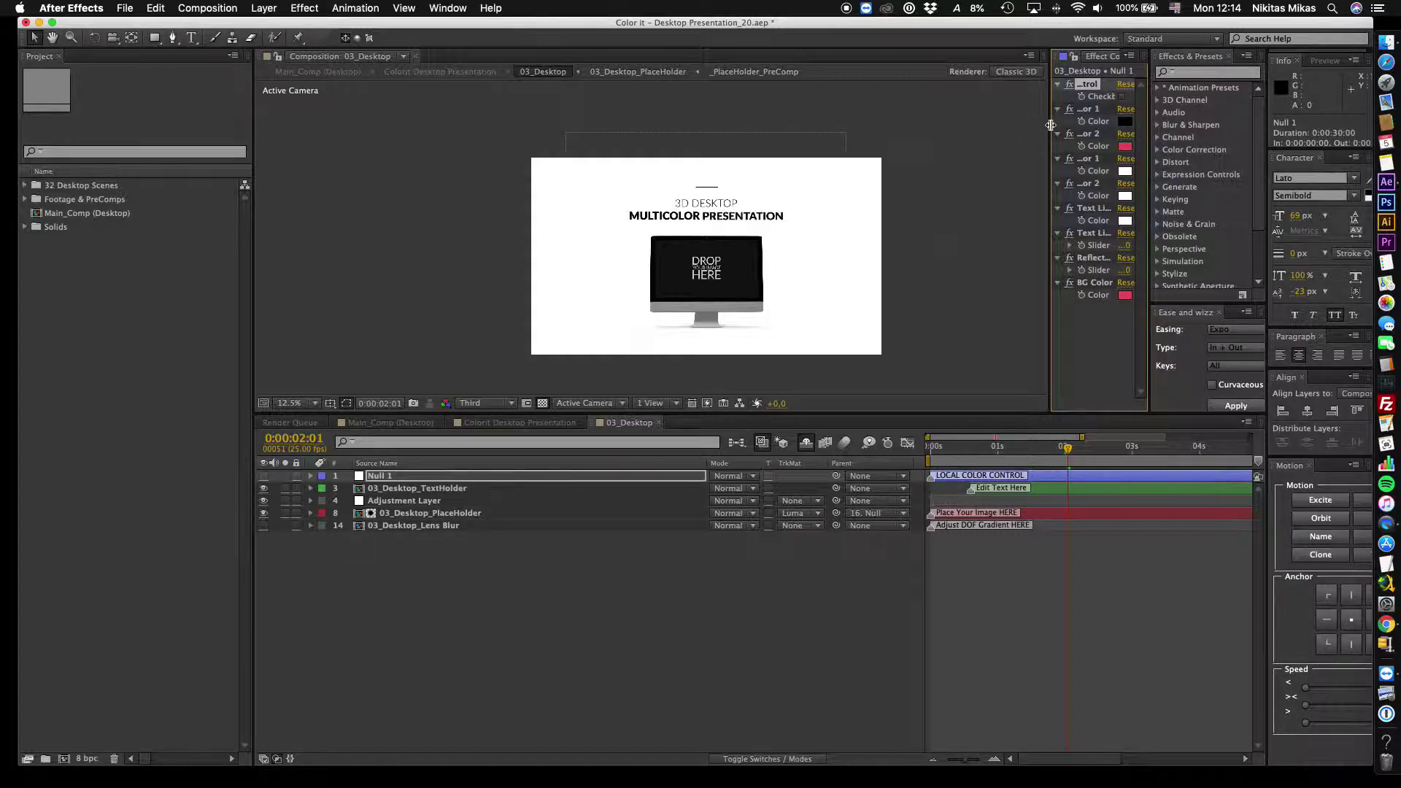
left_click_drag(1050, 126, 986, 126)
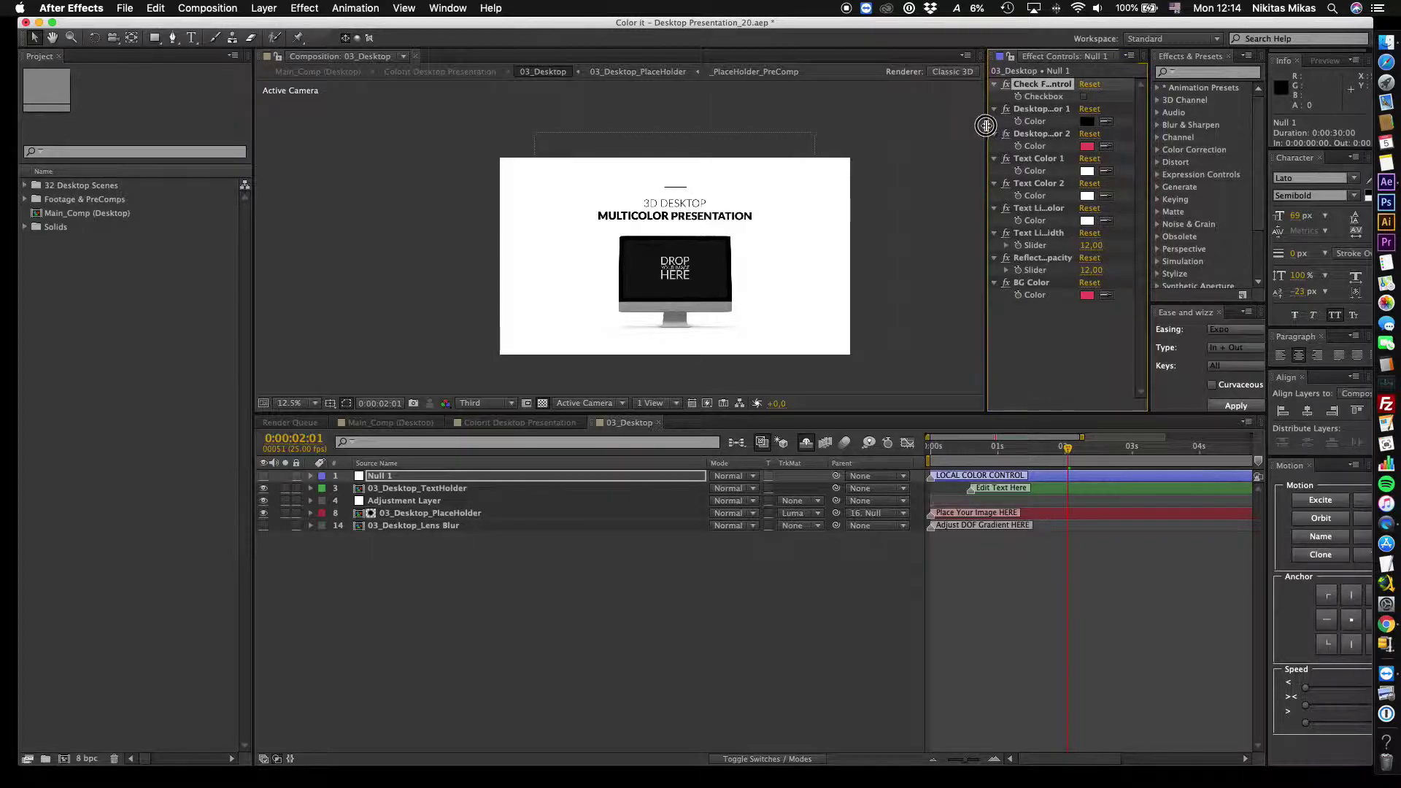
left_click(1085, 96)
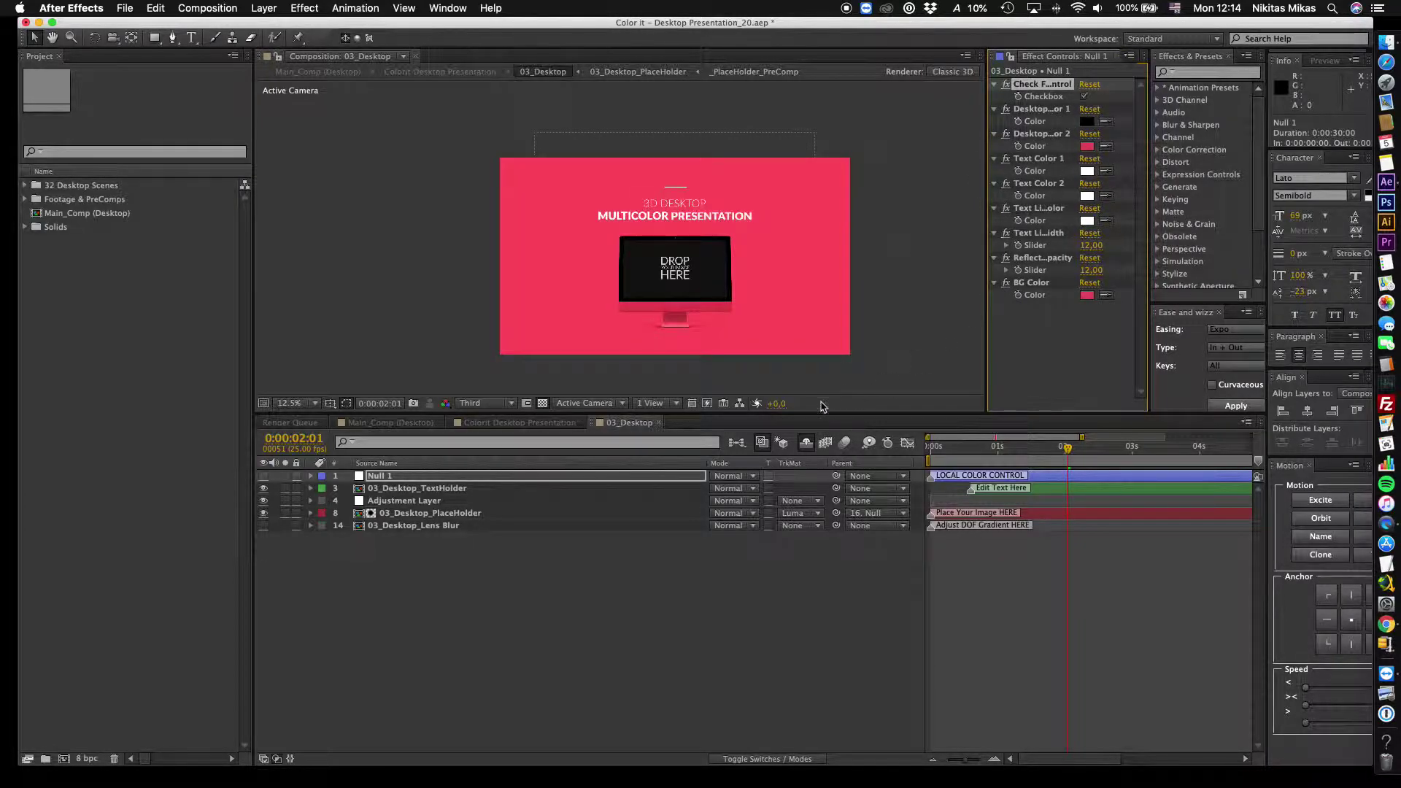
Inspect the CONTROLS layer's global settings in Main_Comp, then go back to 03_Desktop.
left_click(546, 424)
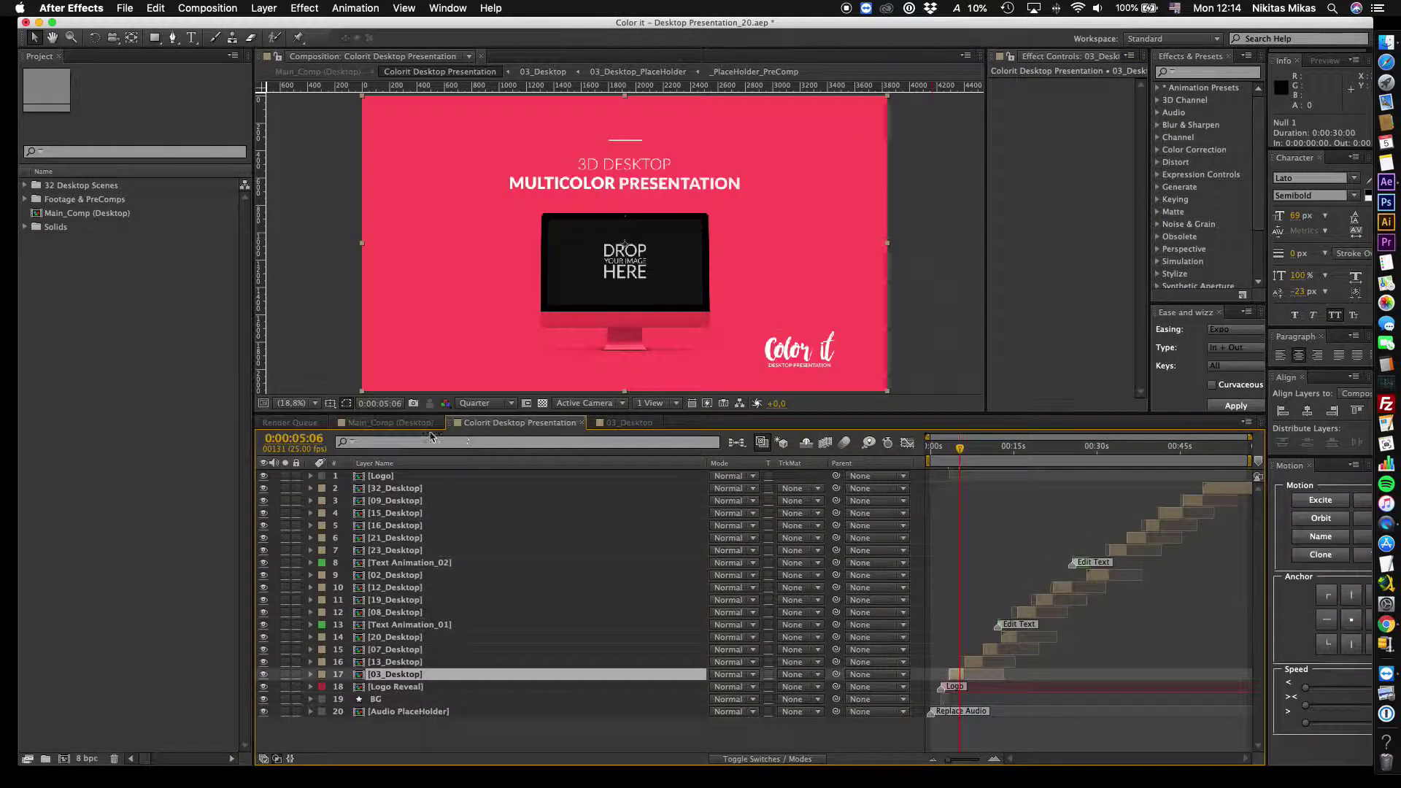
left_click(389, 422)
left_click(876, 475)
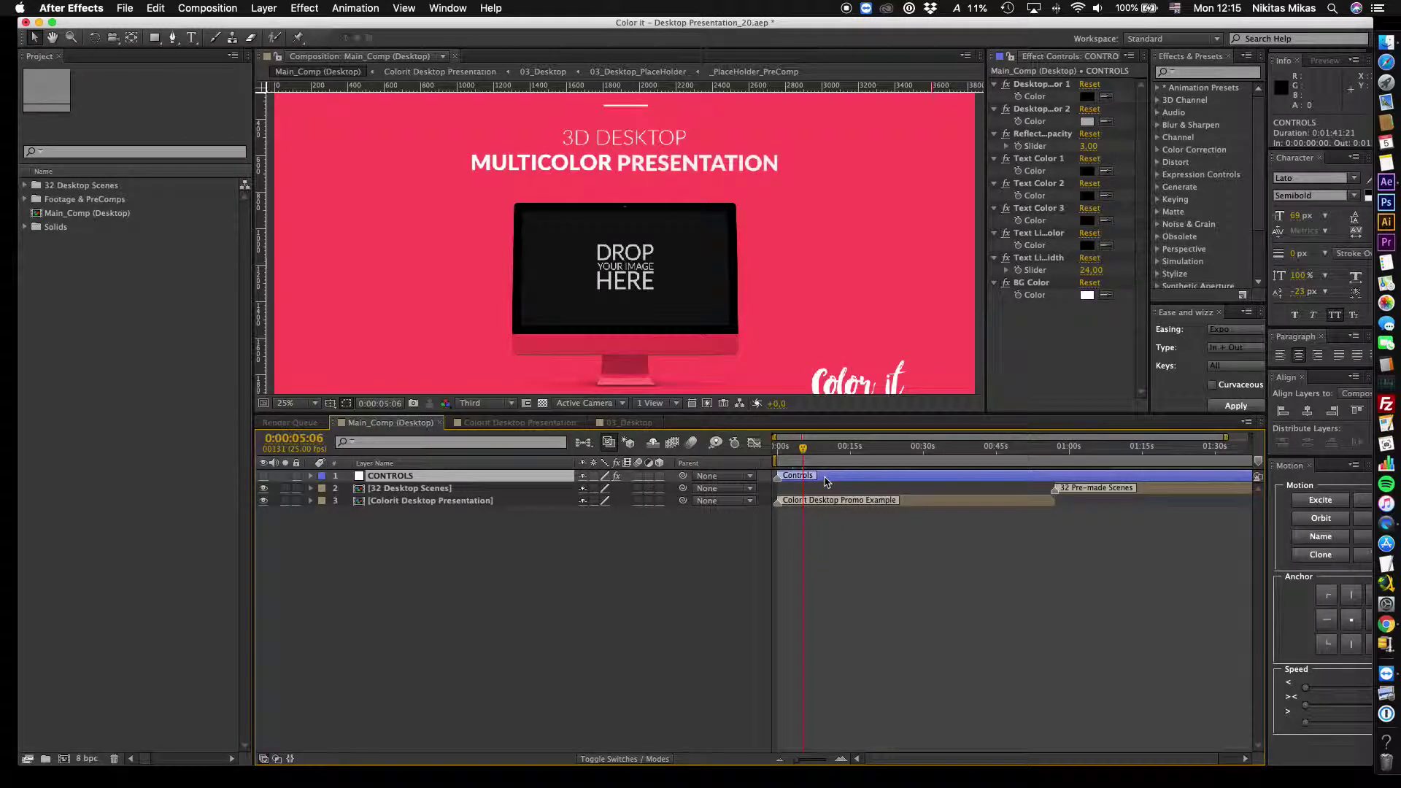
left_click(514, 423)
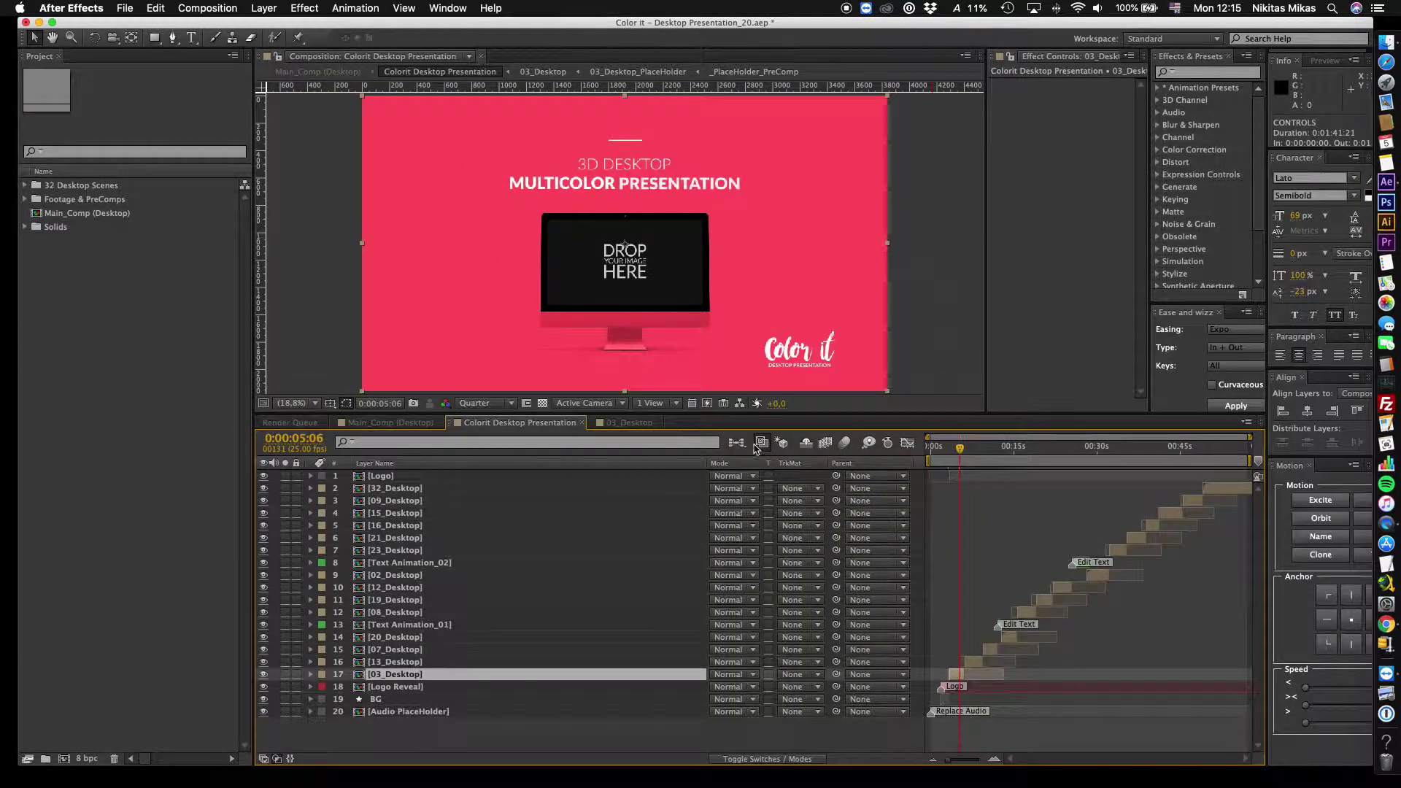
left_click(630, 423)
Turn 03_Desktop's local colors off and open the 03_Desktop_TextHolder comp.
left_click(954, 475)
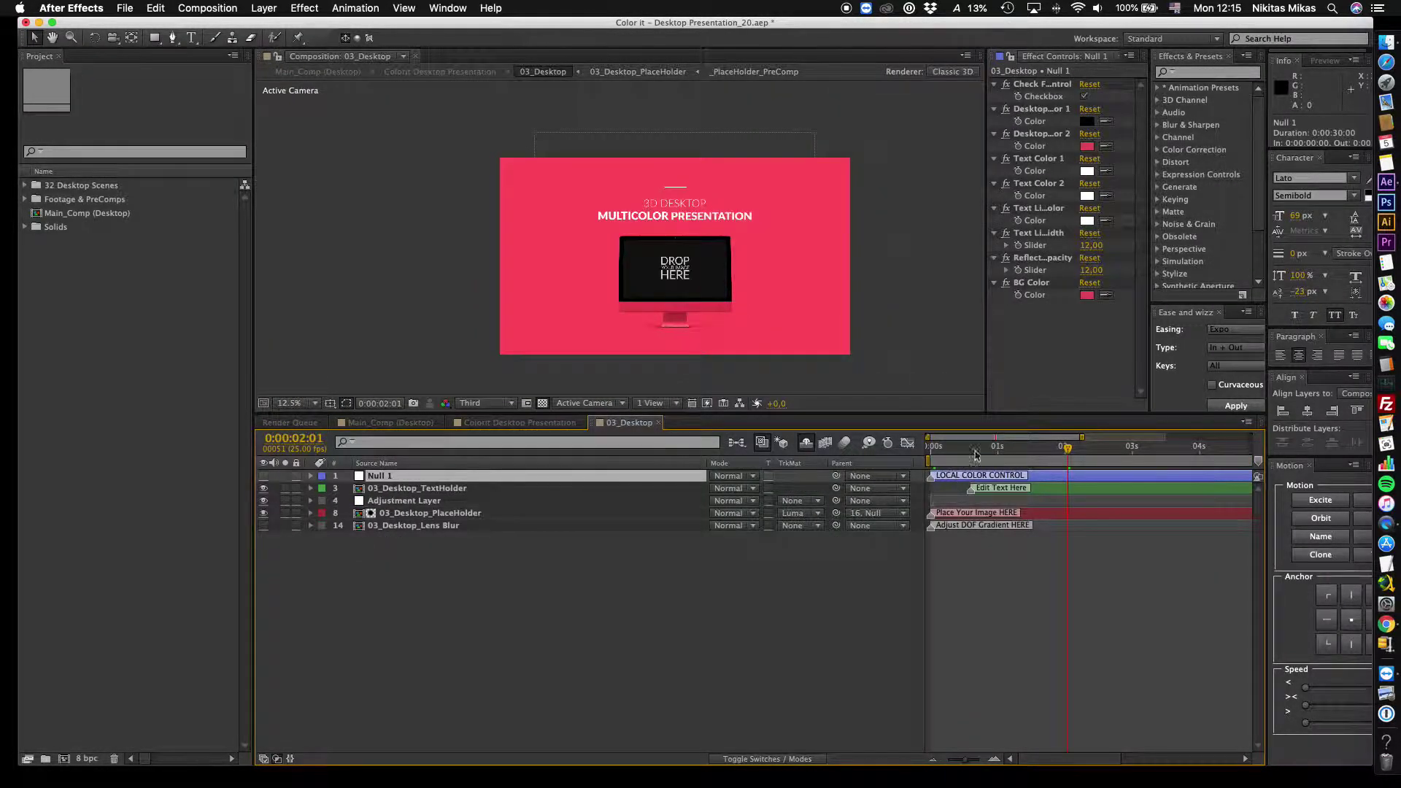
left_click(1085, 96)
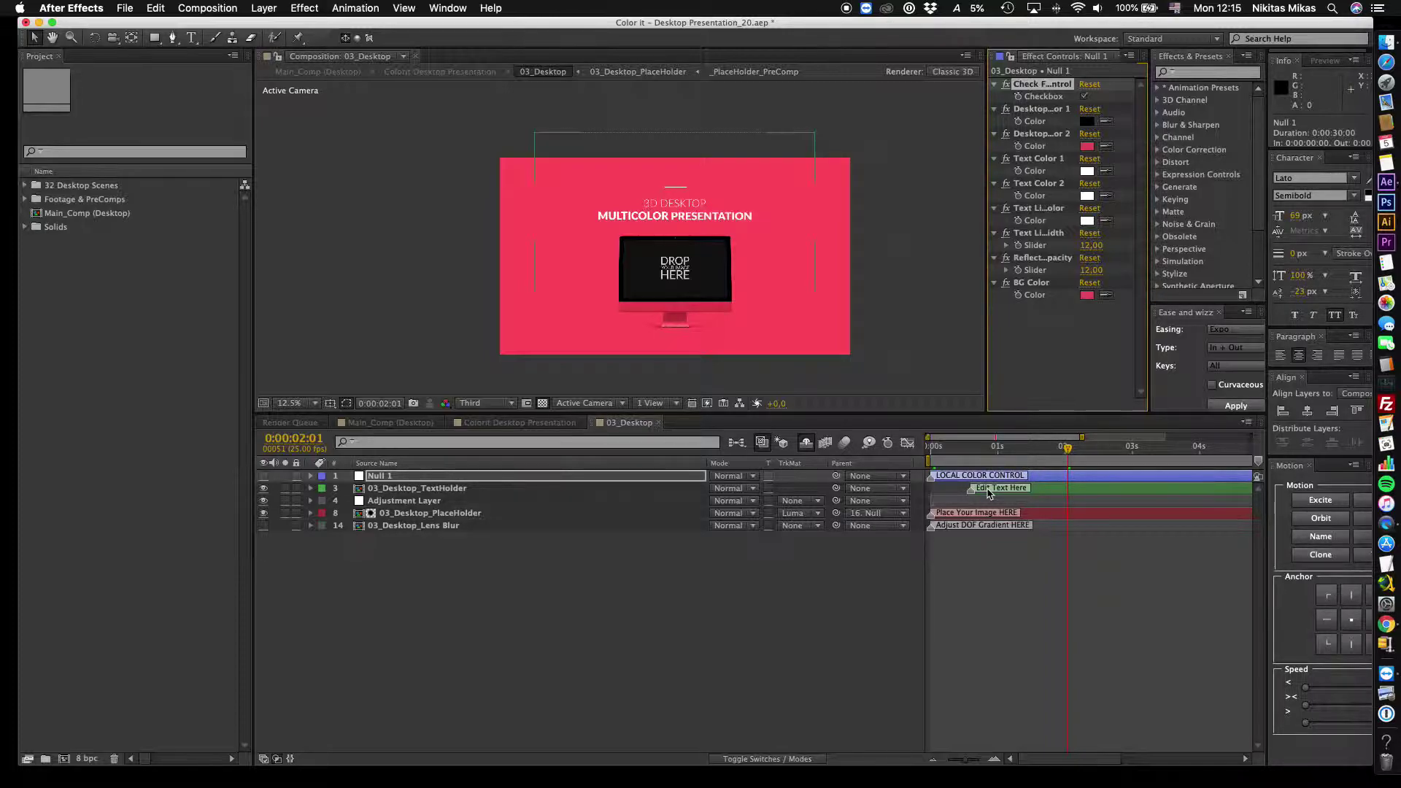
left_click(988, 495)
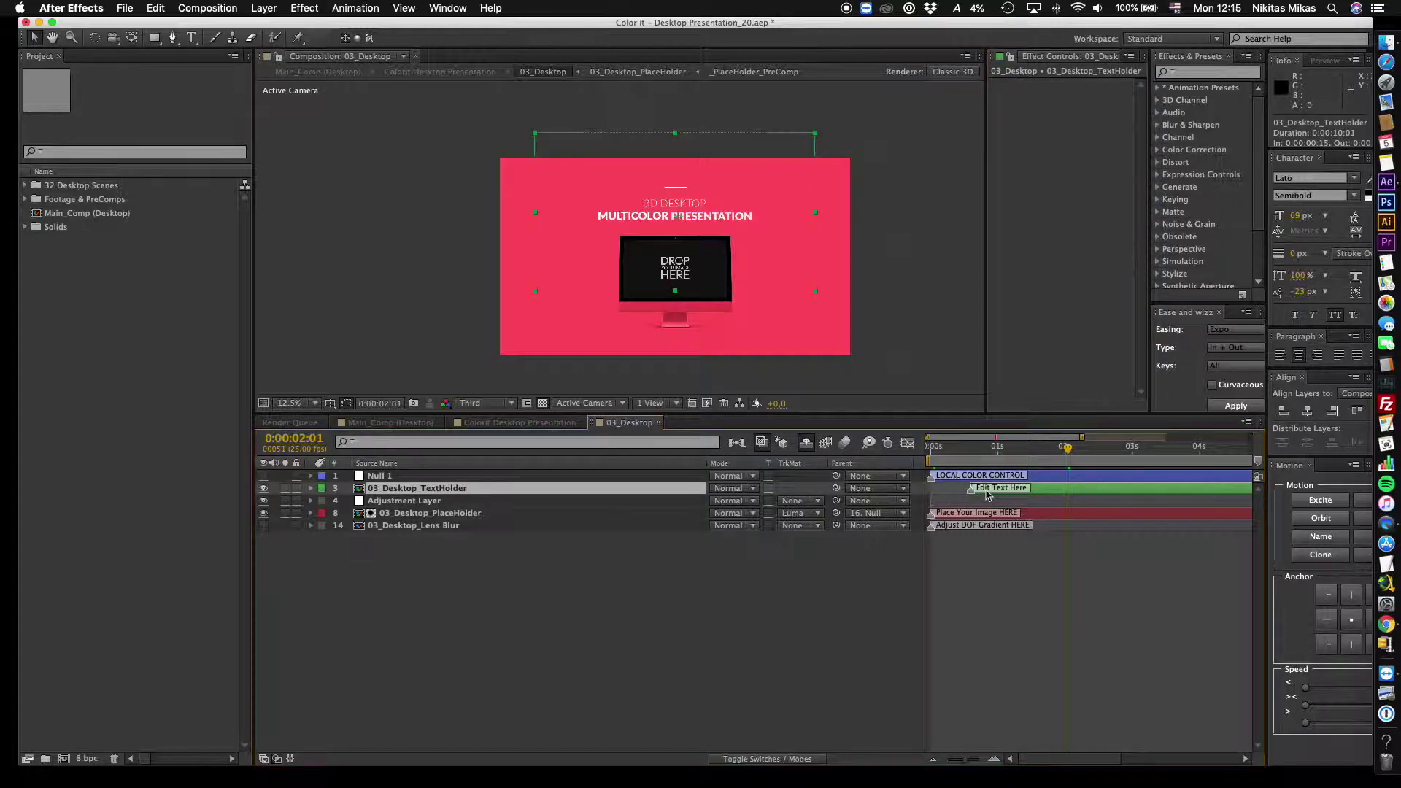
double_click(988, 495)
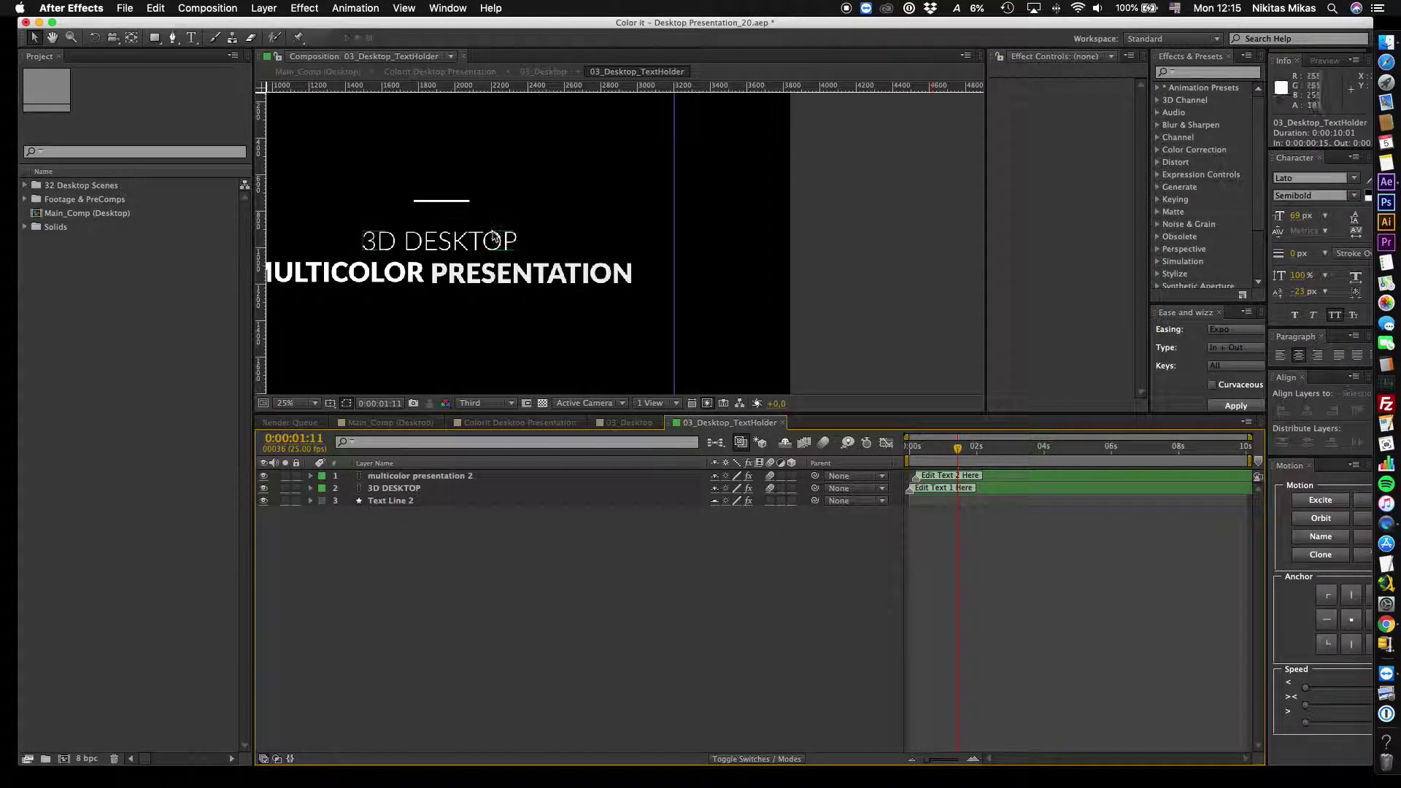
scroll(491, 223, "down", 1)
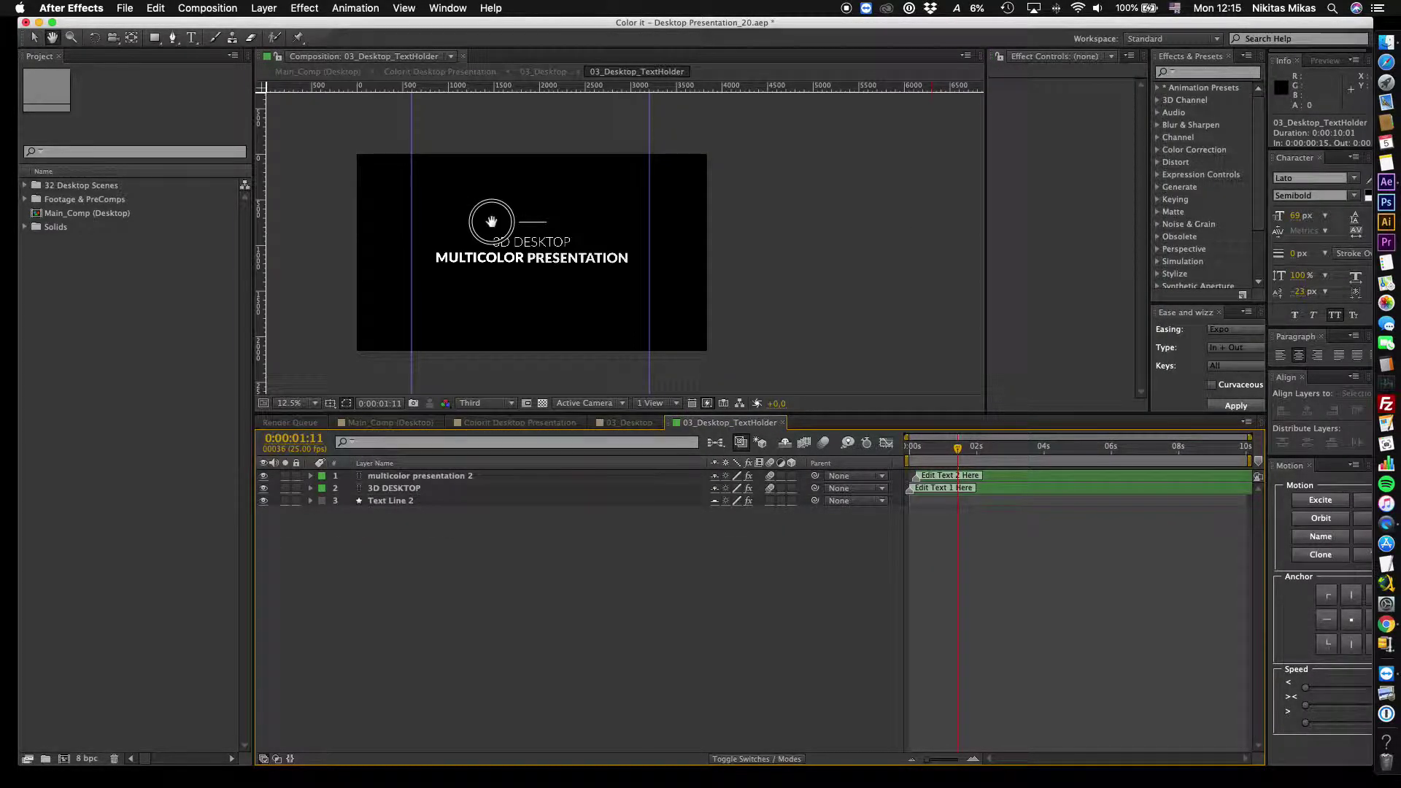
Select the MULTICOLOR PRESENTATION headline with the Type tool, then close the text holder comp.
left_click(192, 36)
left_click_drag(669, 265, 481, 266)
key("Return")
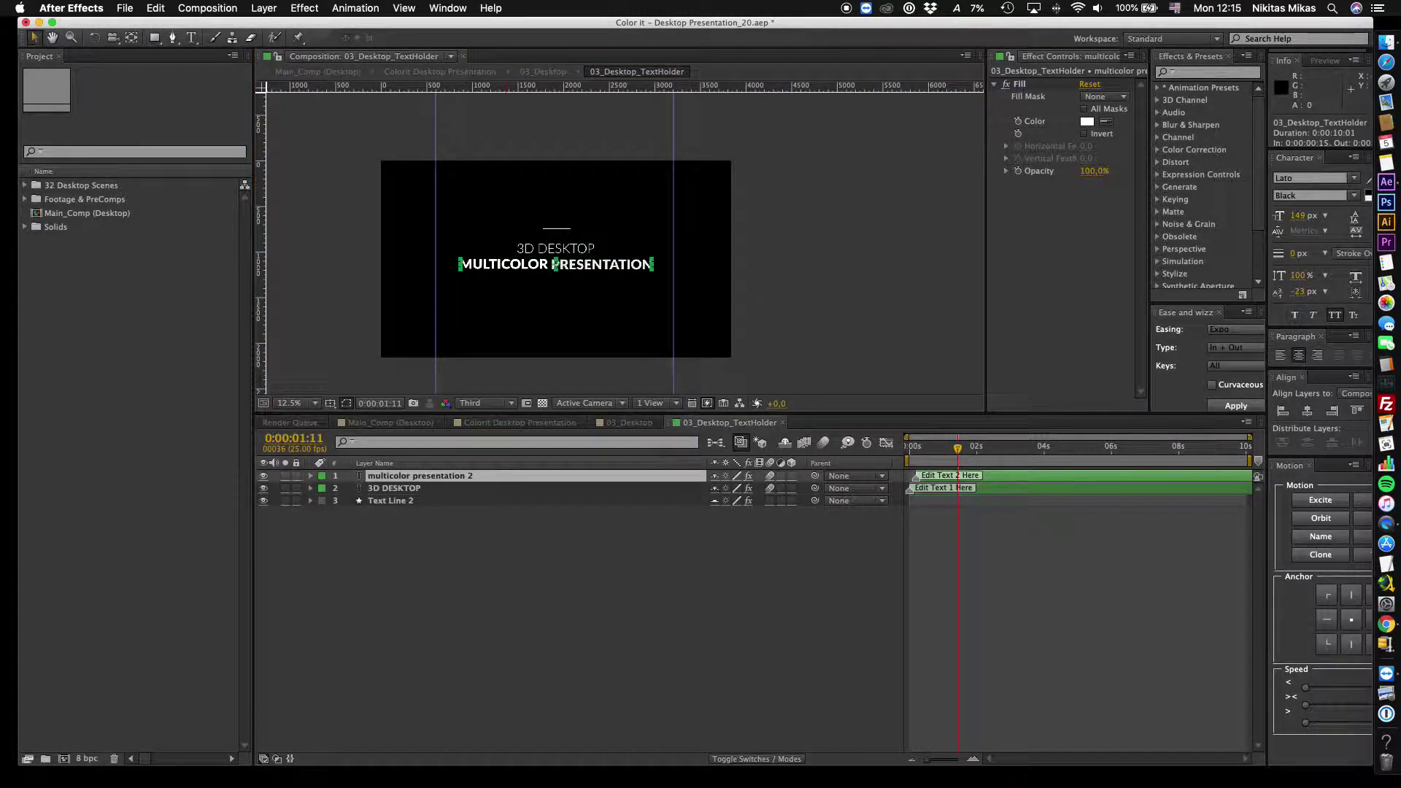
left_click(784, 423)
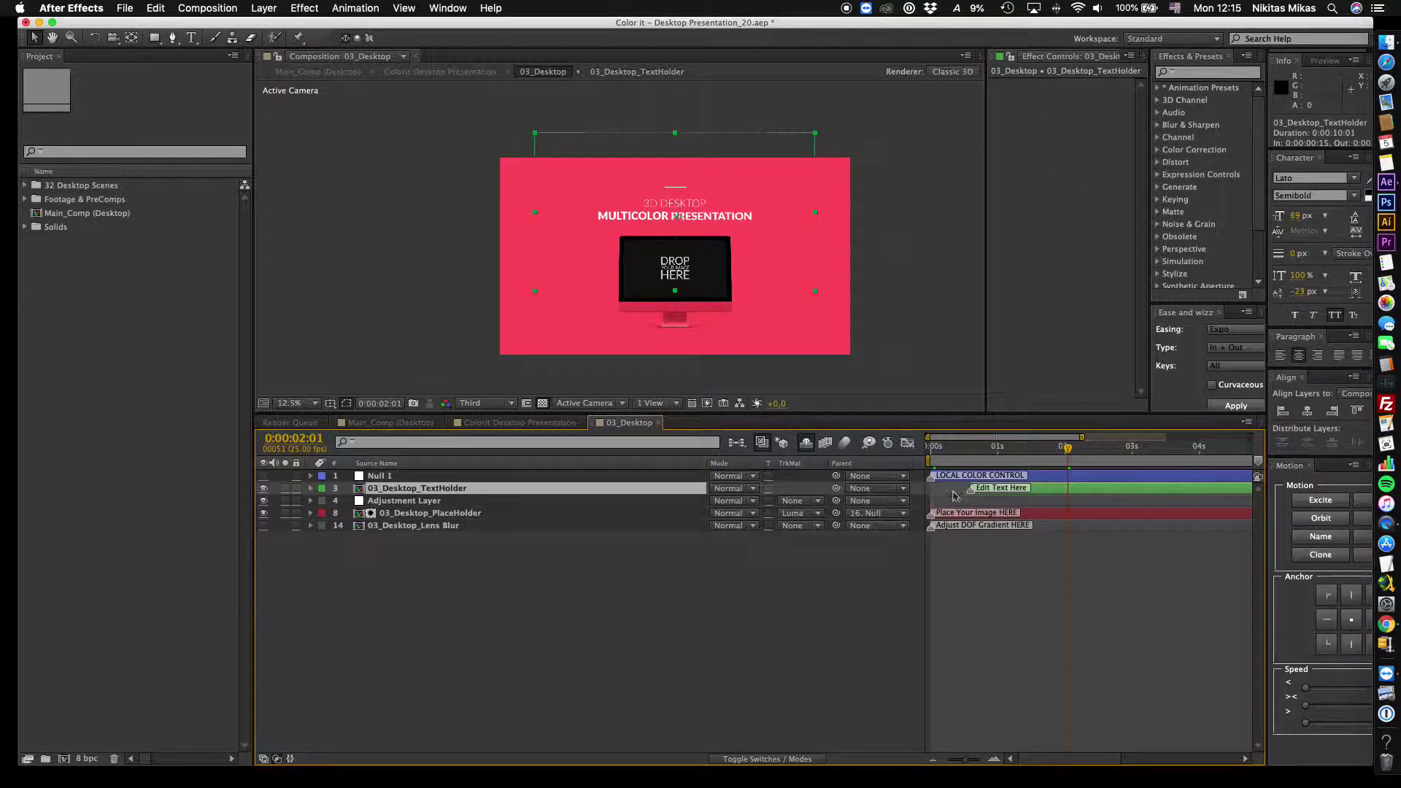
left_click(1011, 514)
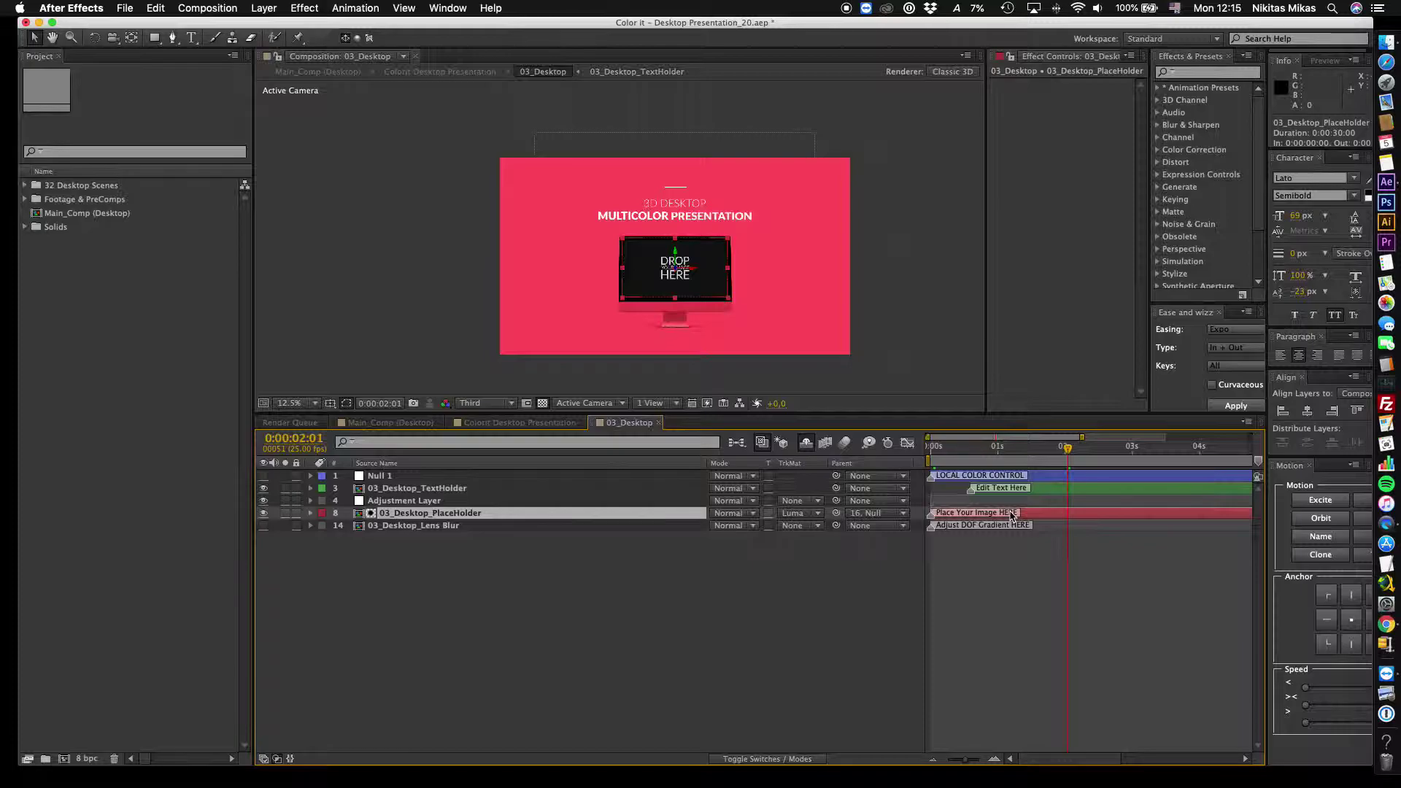
double_click(1013, 513)
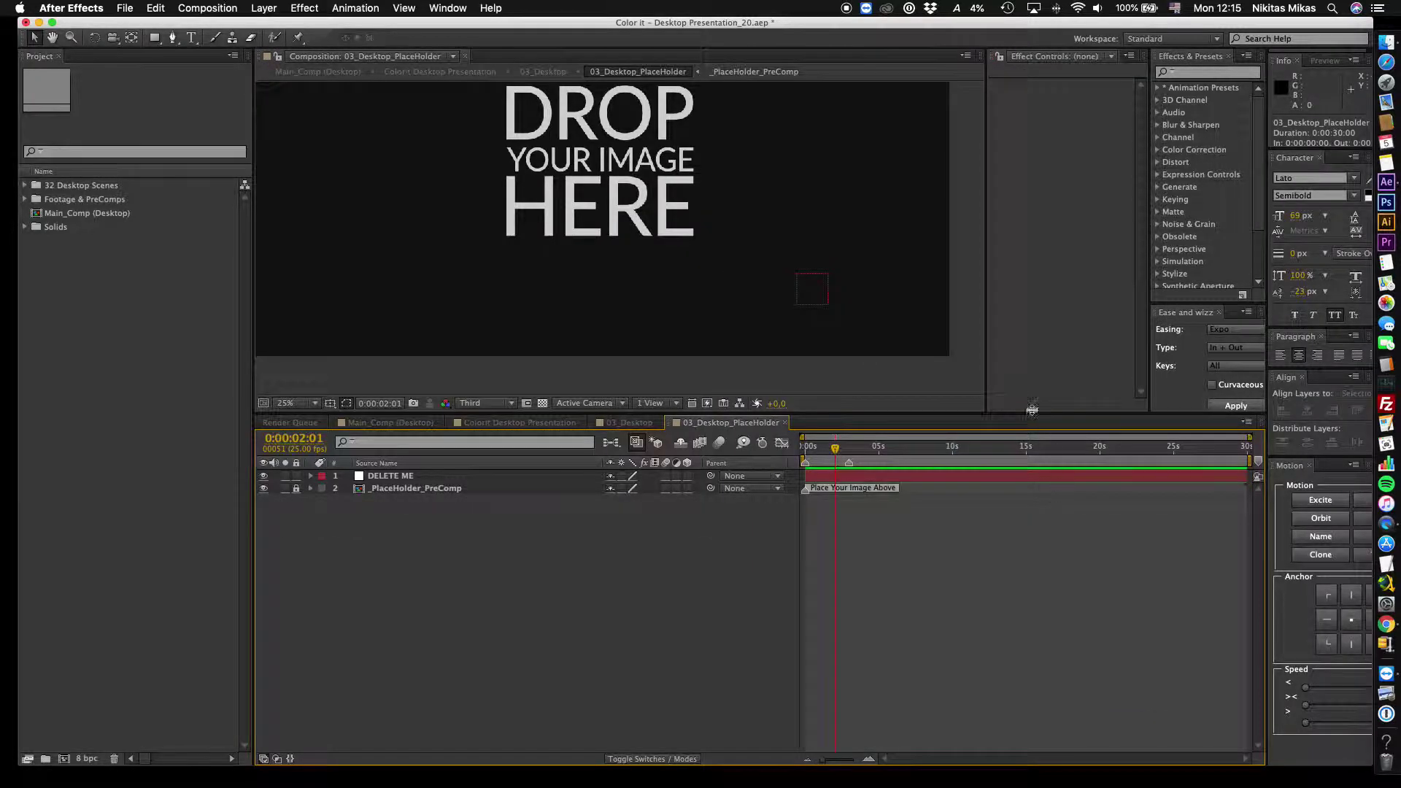
left_click_drag(648, 225, 667, 278)
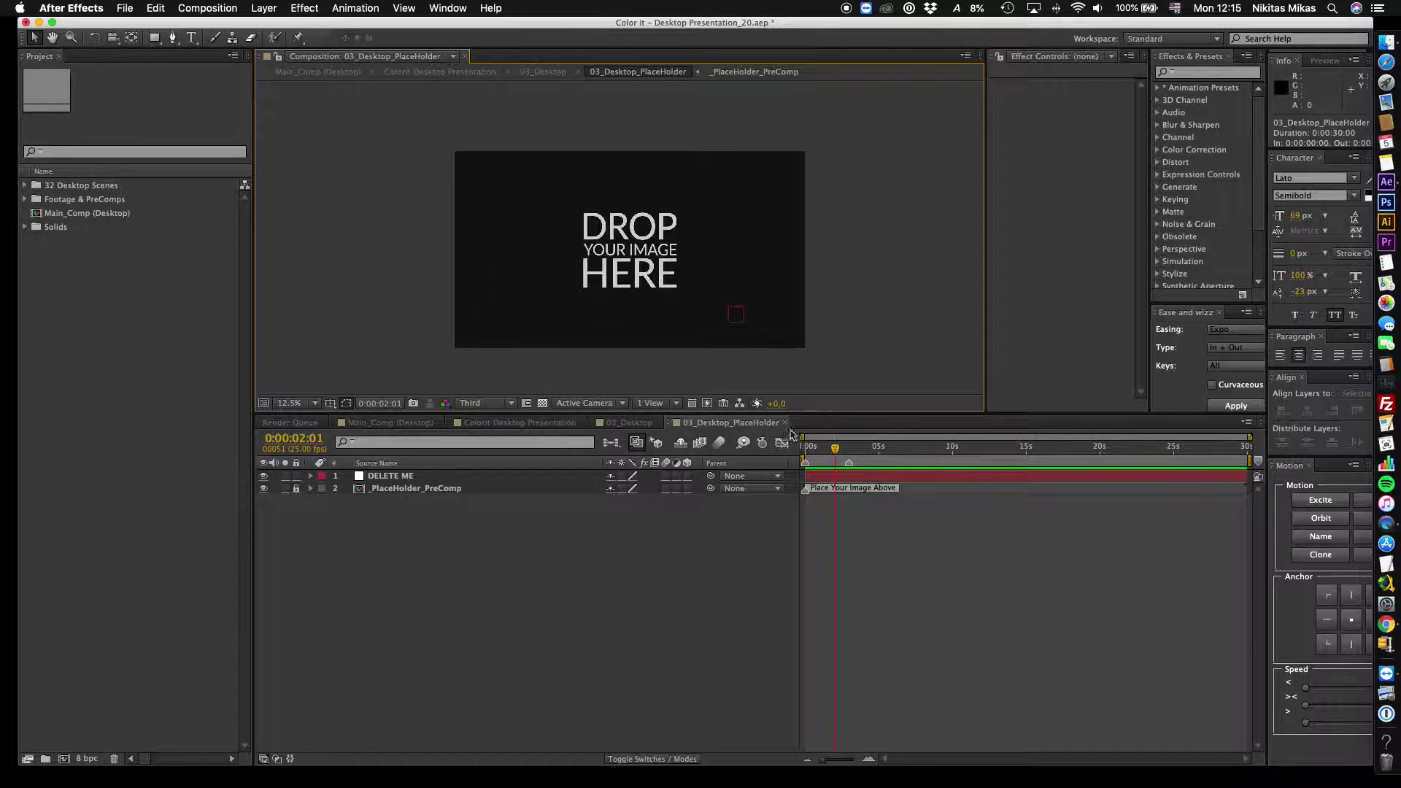
left_click(784, 423)
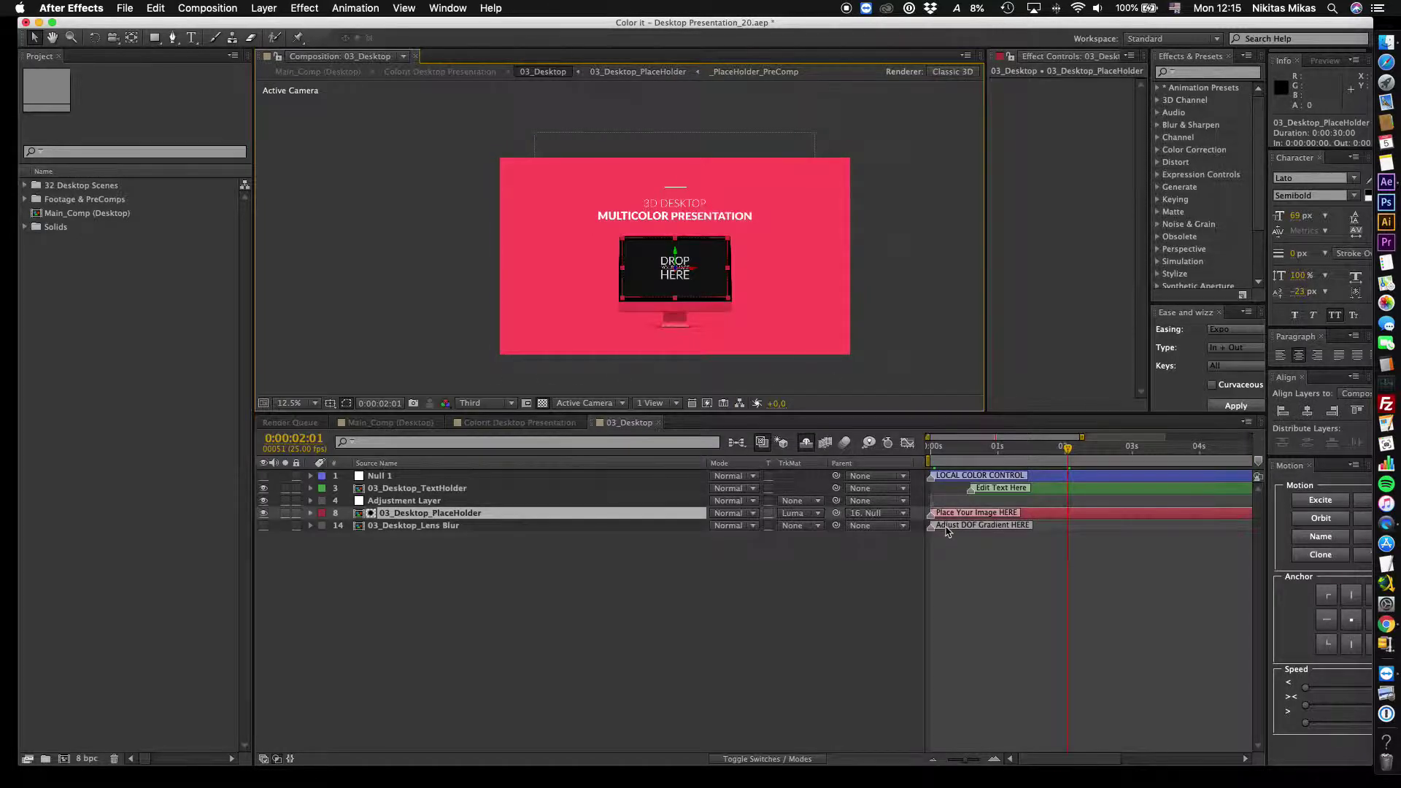
Look inside the 03_Desktop_Lens Blur precomp's DOF Gradient, then close it.
left_click(401, 527)
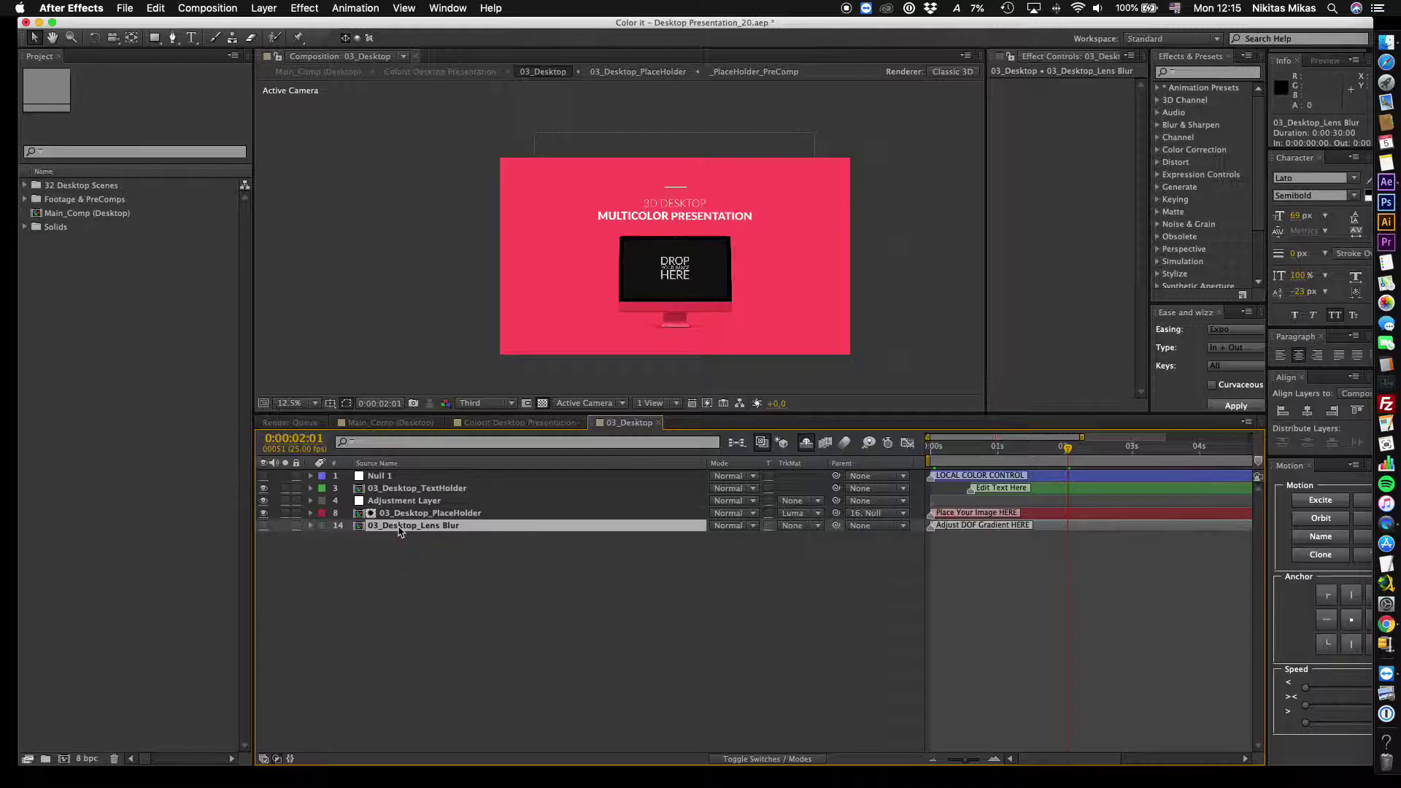
double_click(402, 526)
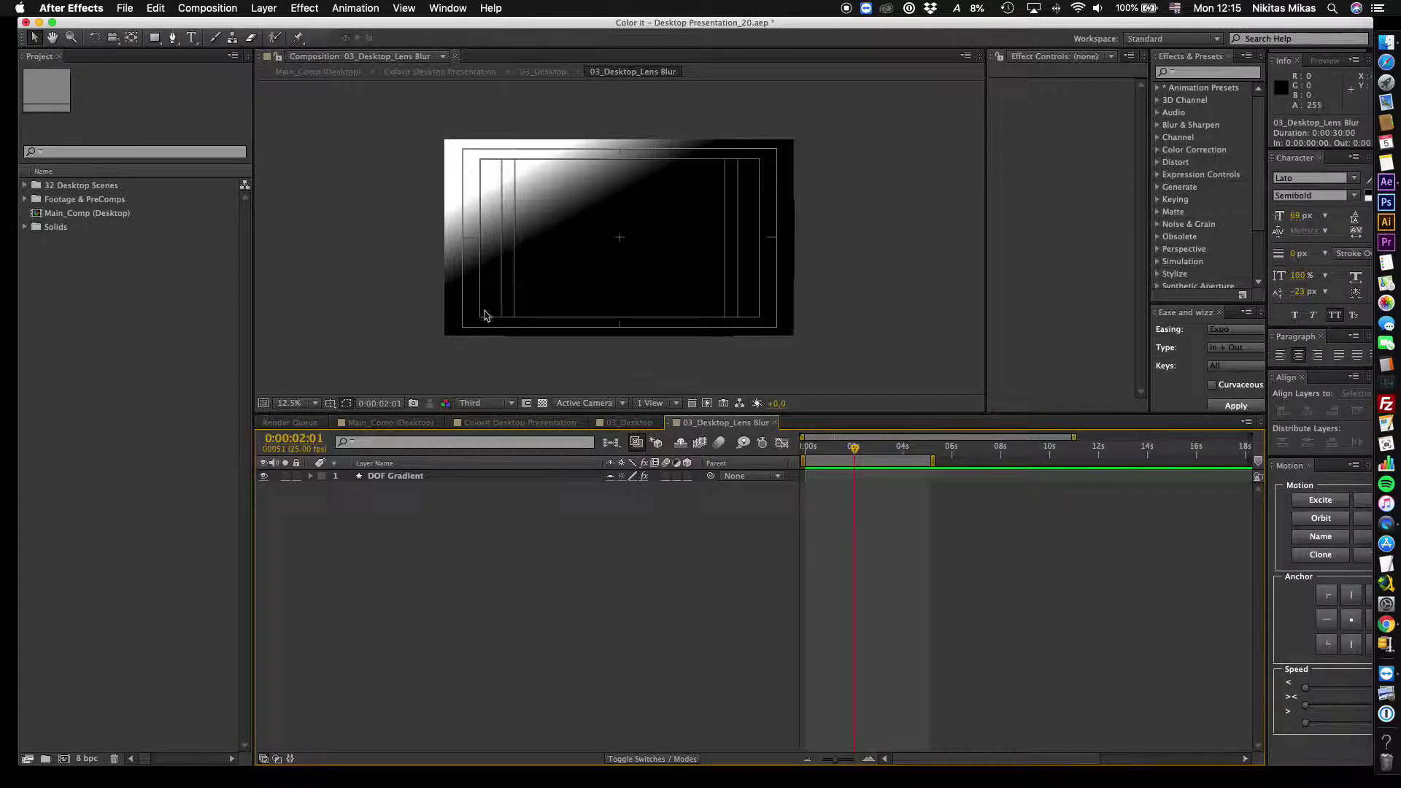
left_click(781, 424)
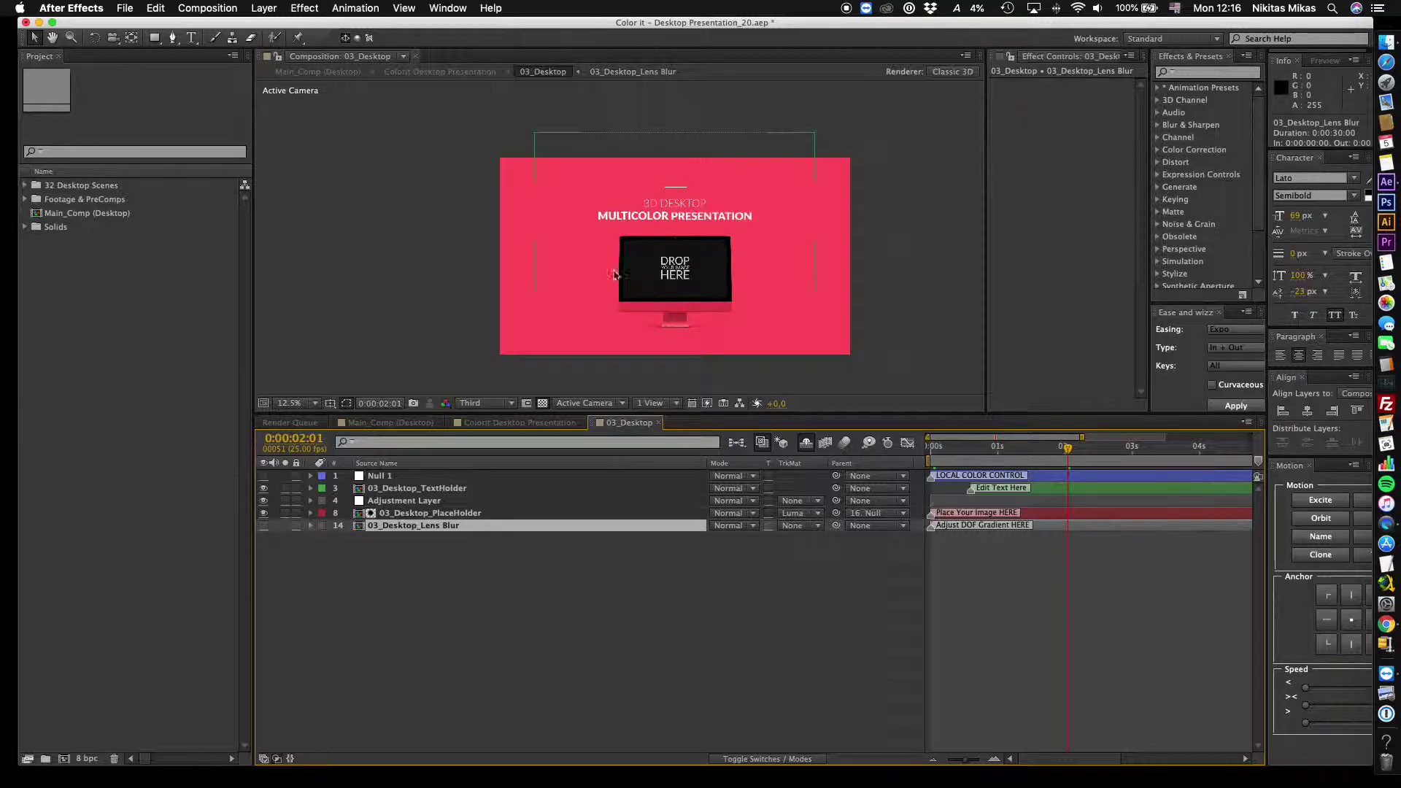
Switch the timeline to Layer Names and inspect the DOF layer's Camera Lens Blur settings.
left_click(463, 502)
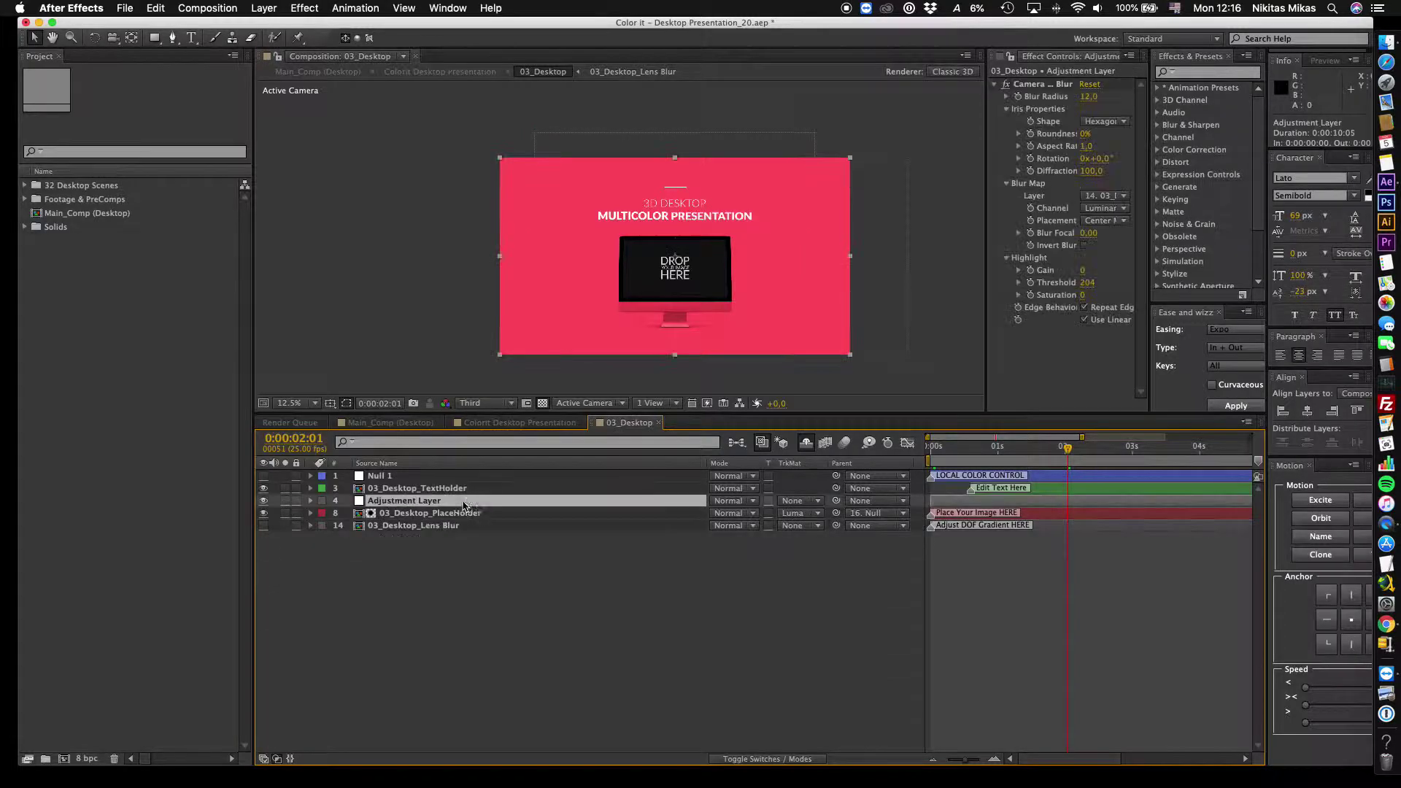
left_click(460, 461)
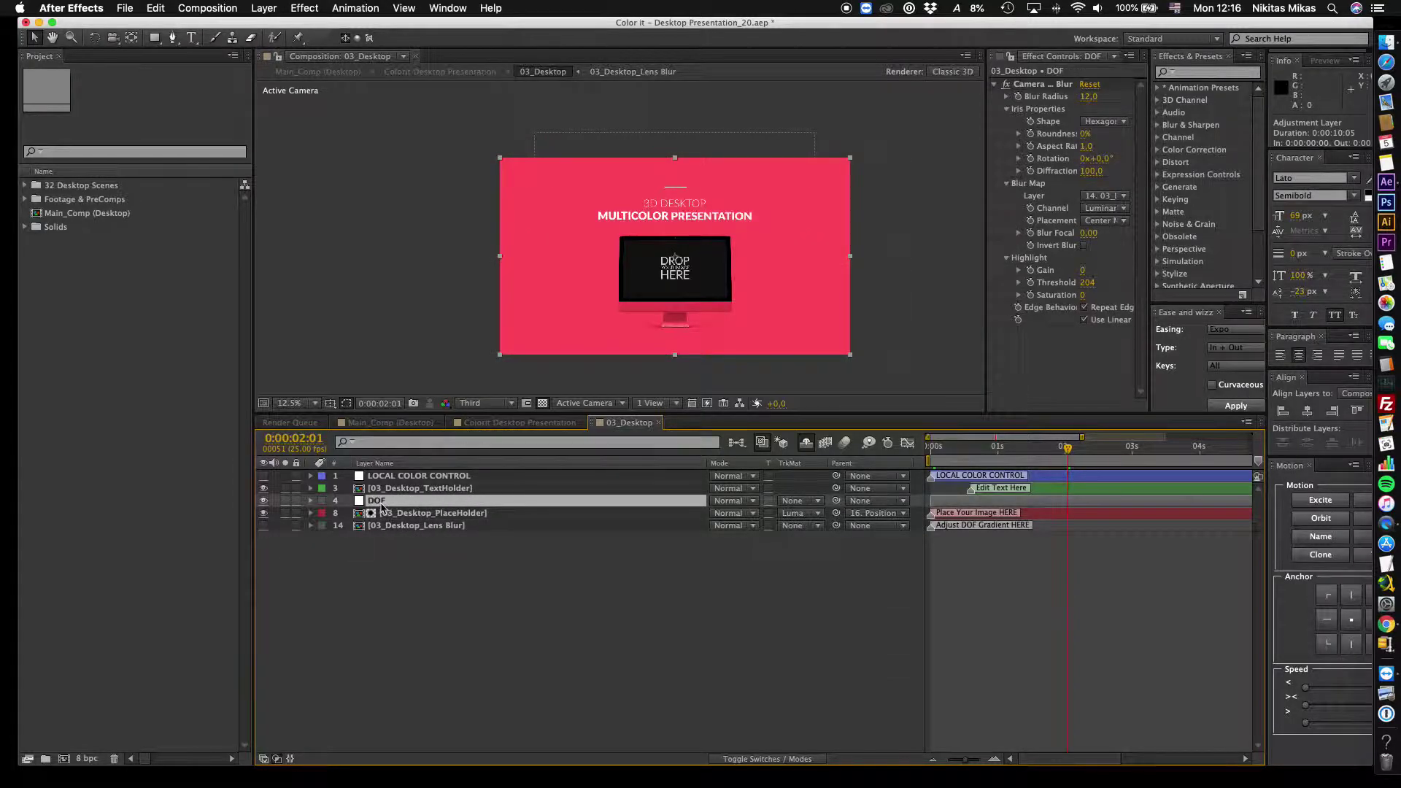
left_click(1049, 85)
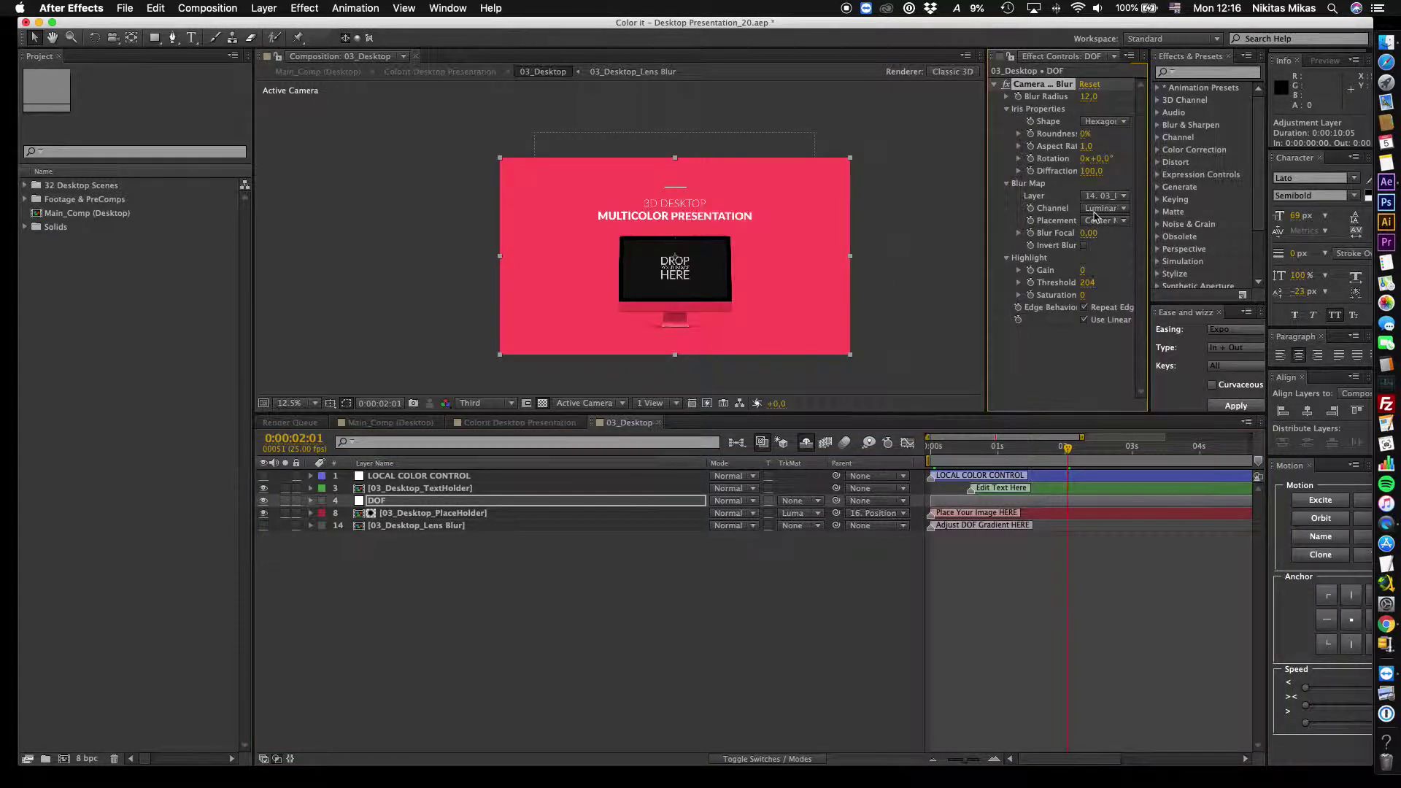
left_click(380, 526)
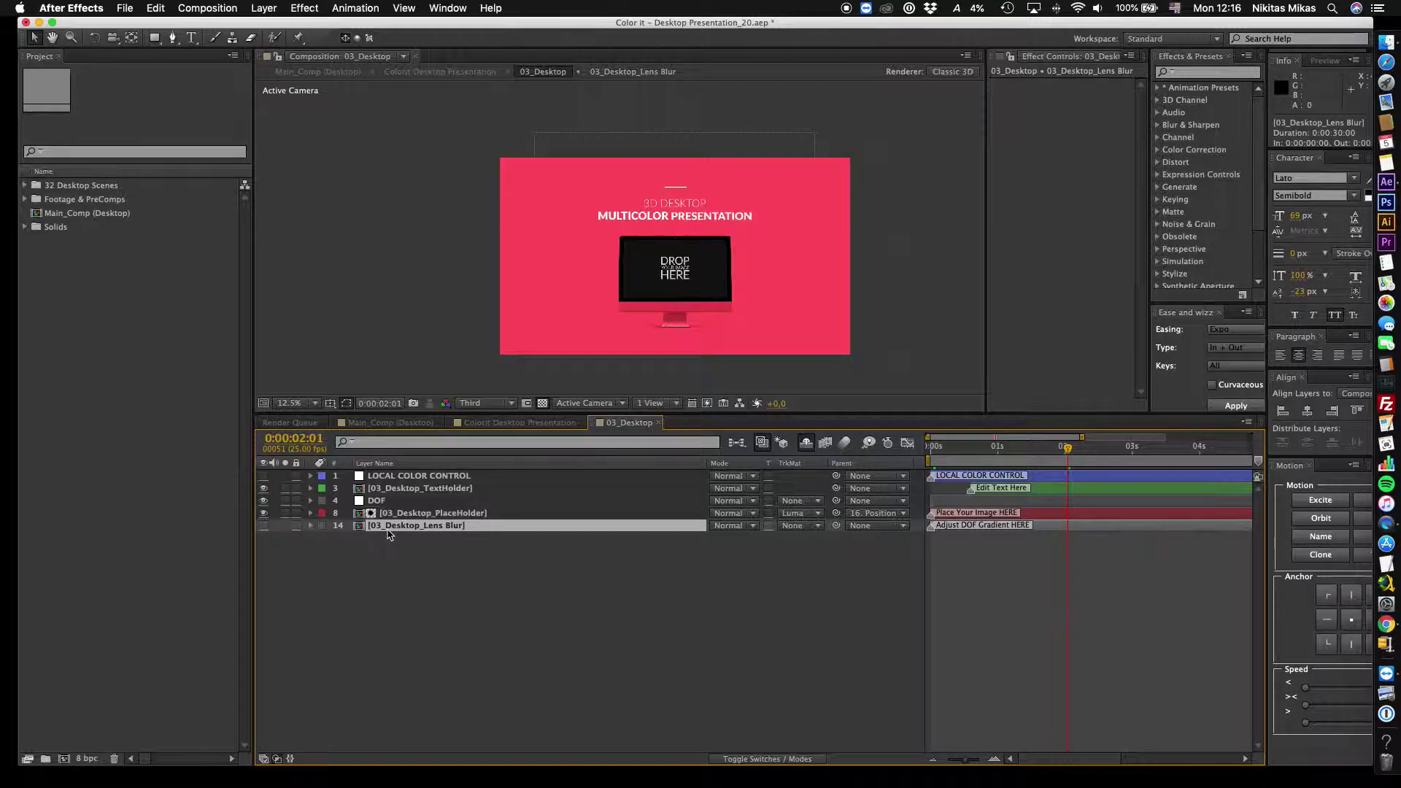
Set the LOCAL COLOR CONTROL monitor frame to white, keeping the monitor base red.
left_click(1027, 476)
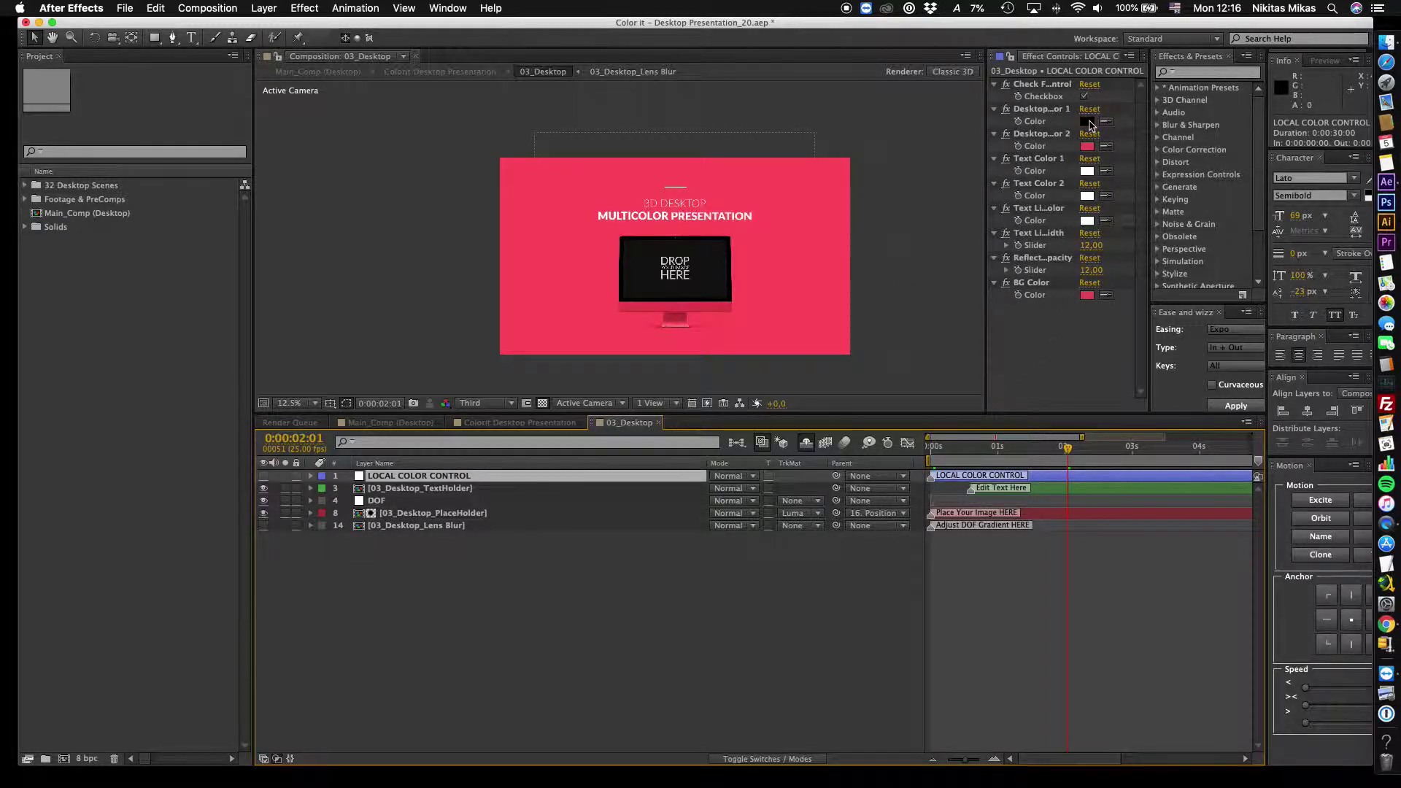
left_click(1089, 121)
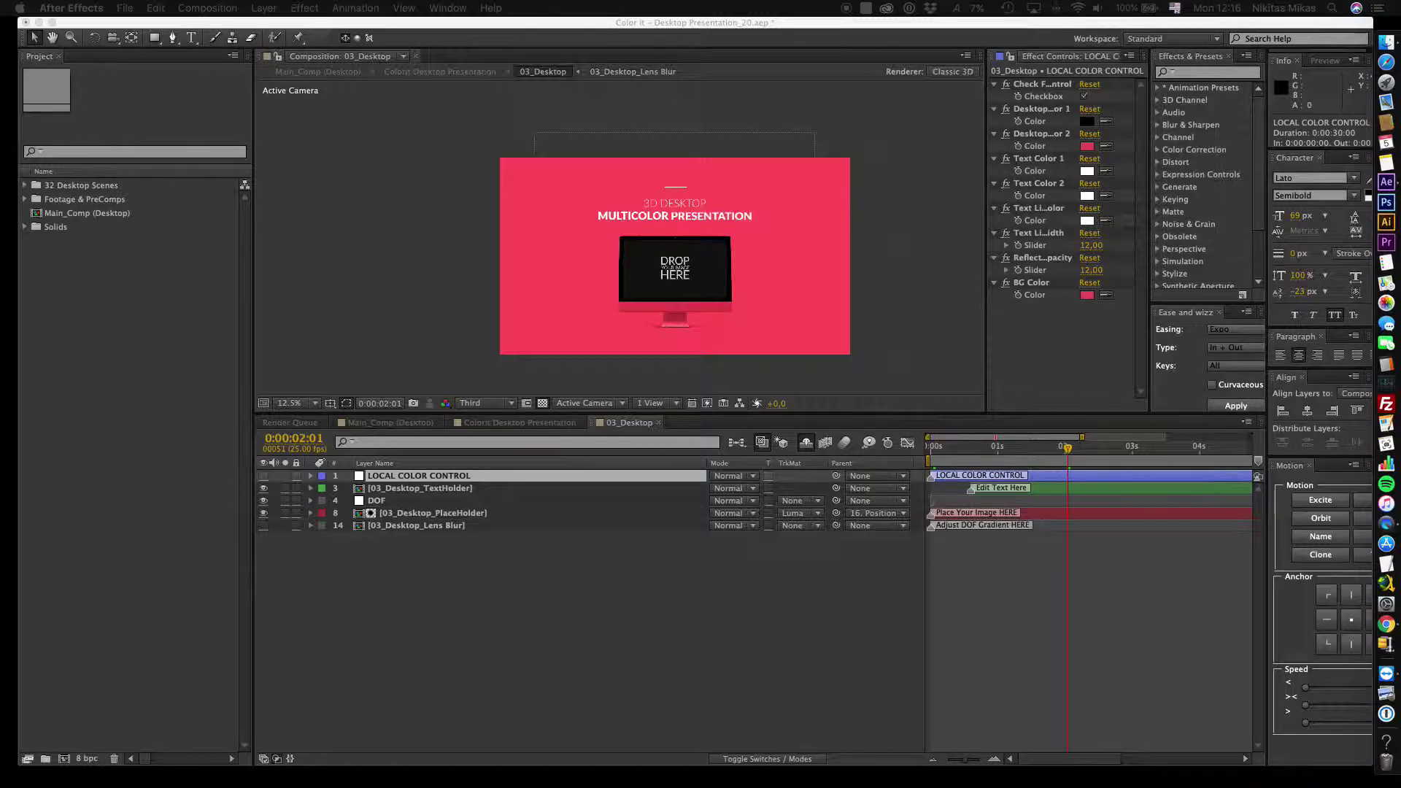
left_click_drag(656, 130, 654, 452)
left_click(482, 479)
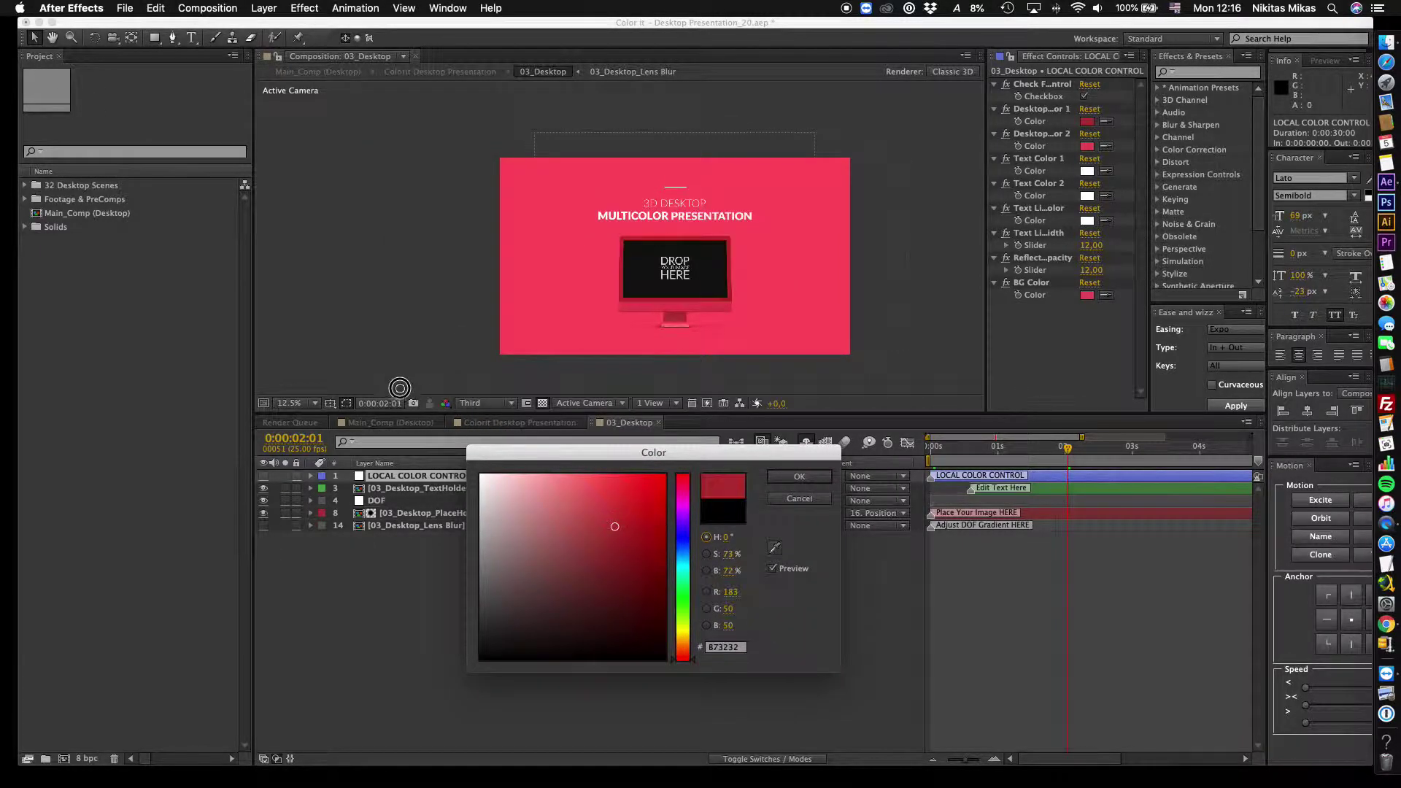
left_click(799, 477)
left_click(1088, 146)
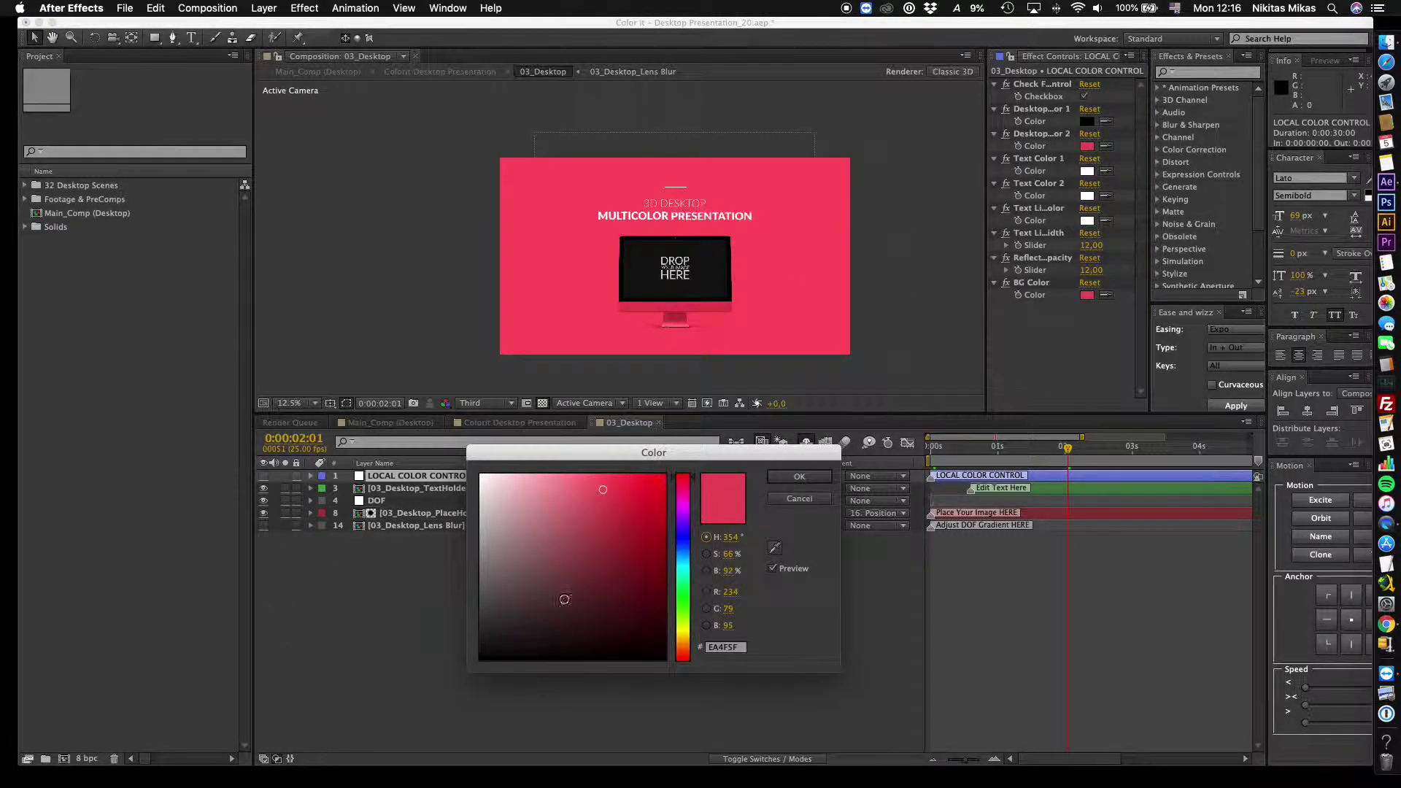
left_click(683, 627)
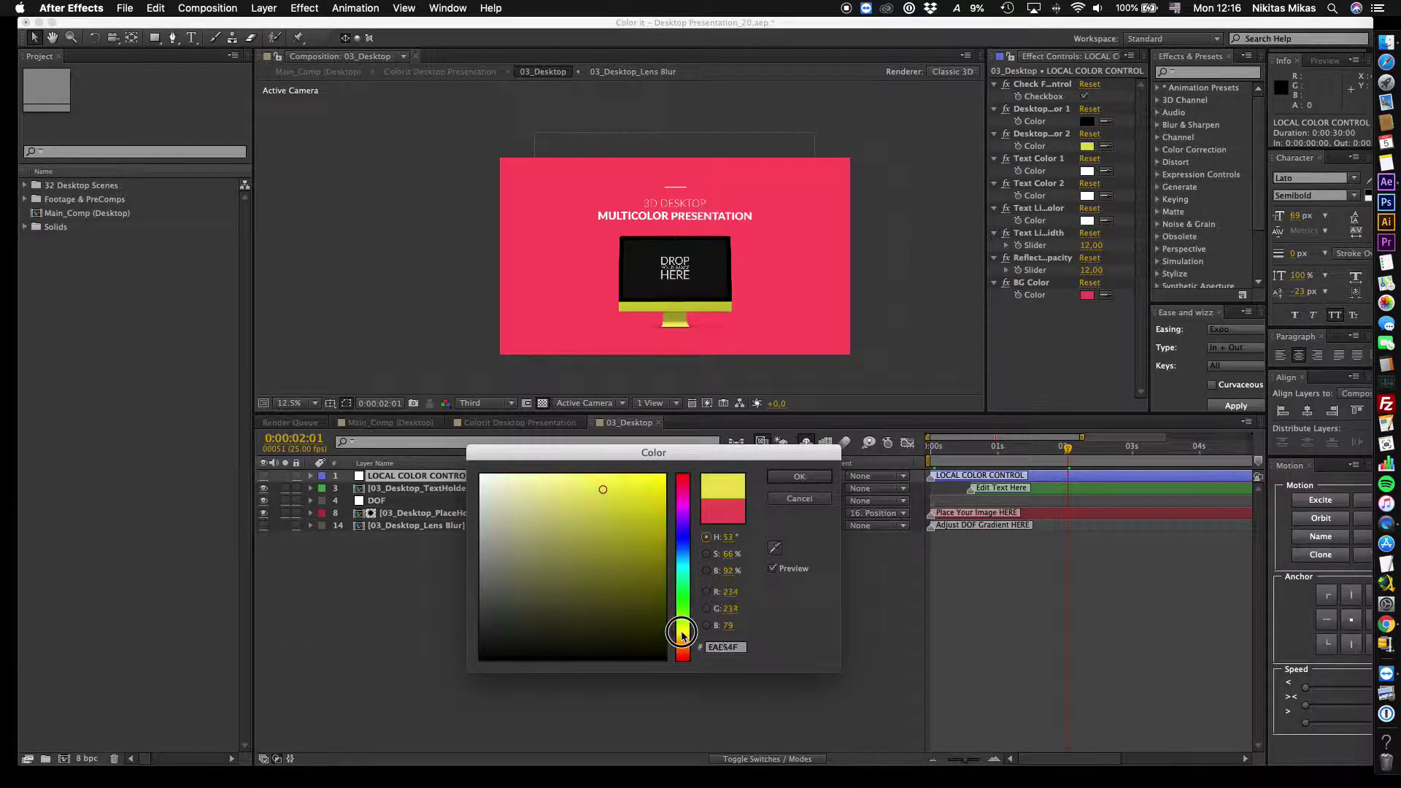
left_click(789, 500)
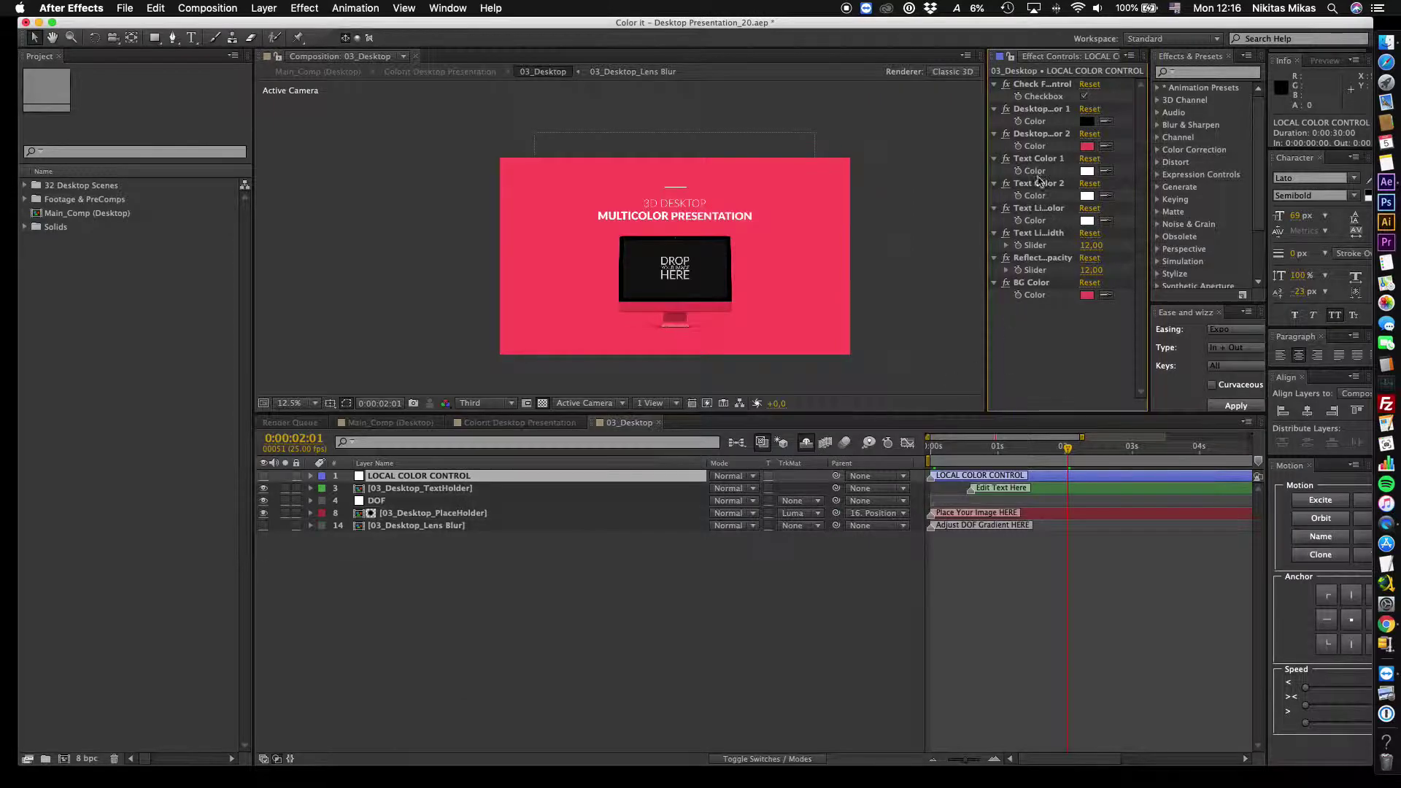
Review the text color controls, then try text line width 80 and undo it back to 12.
left_click(1039, 159)
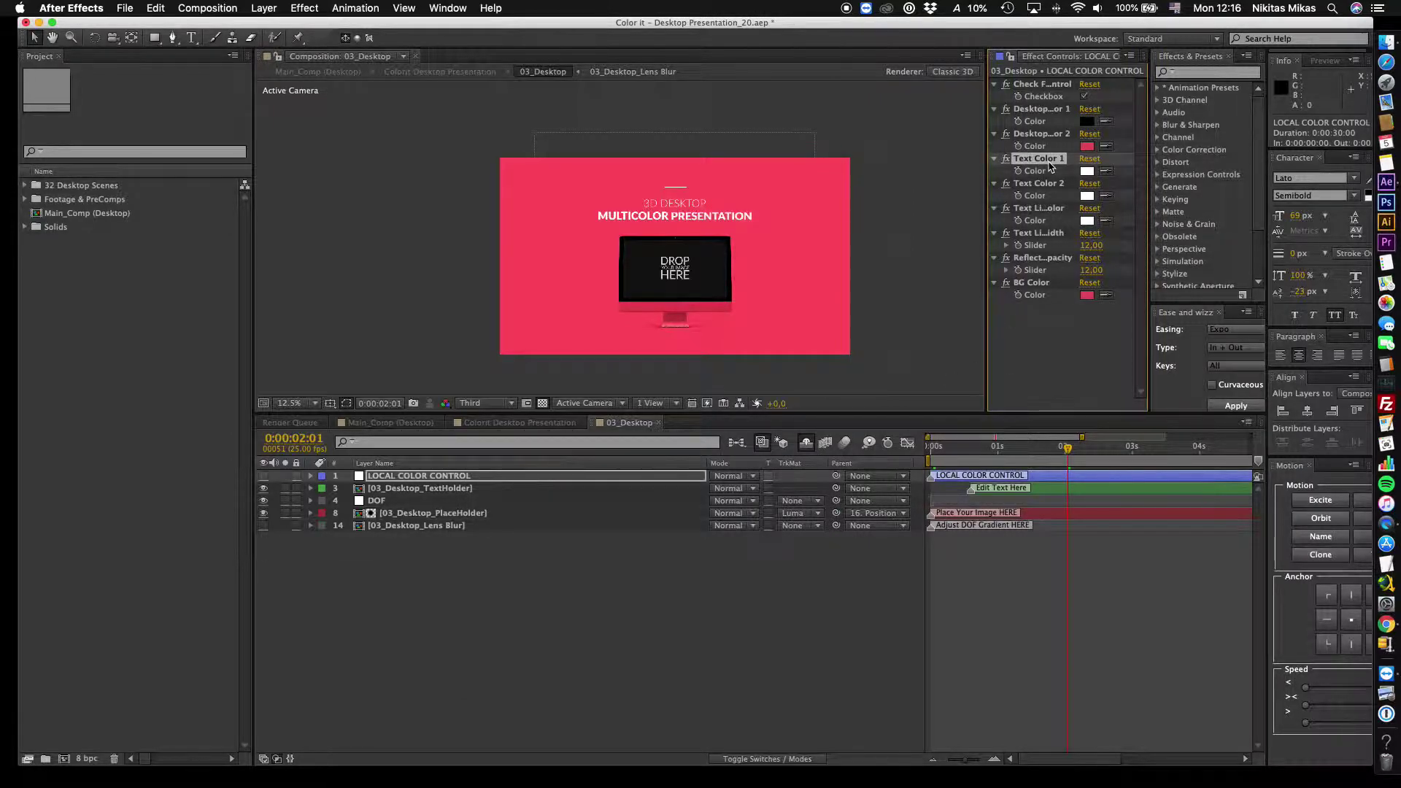
left_click(1037, 184)
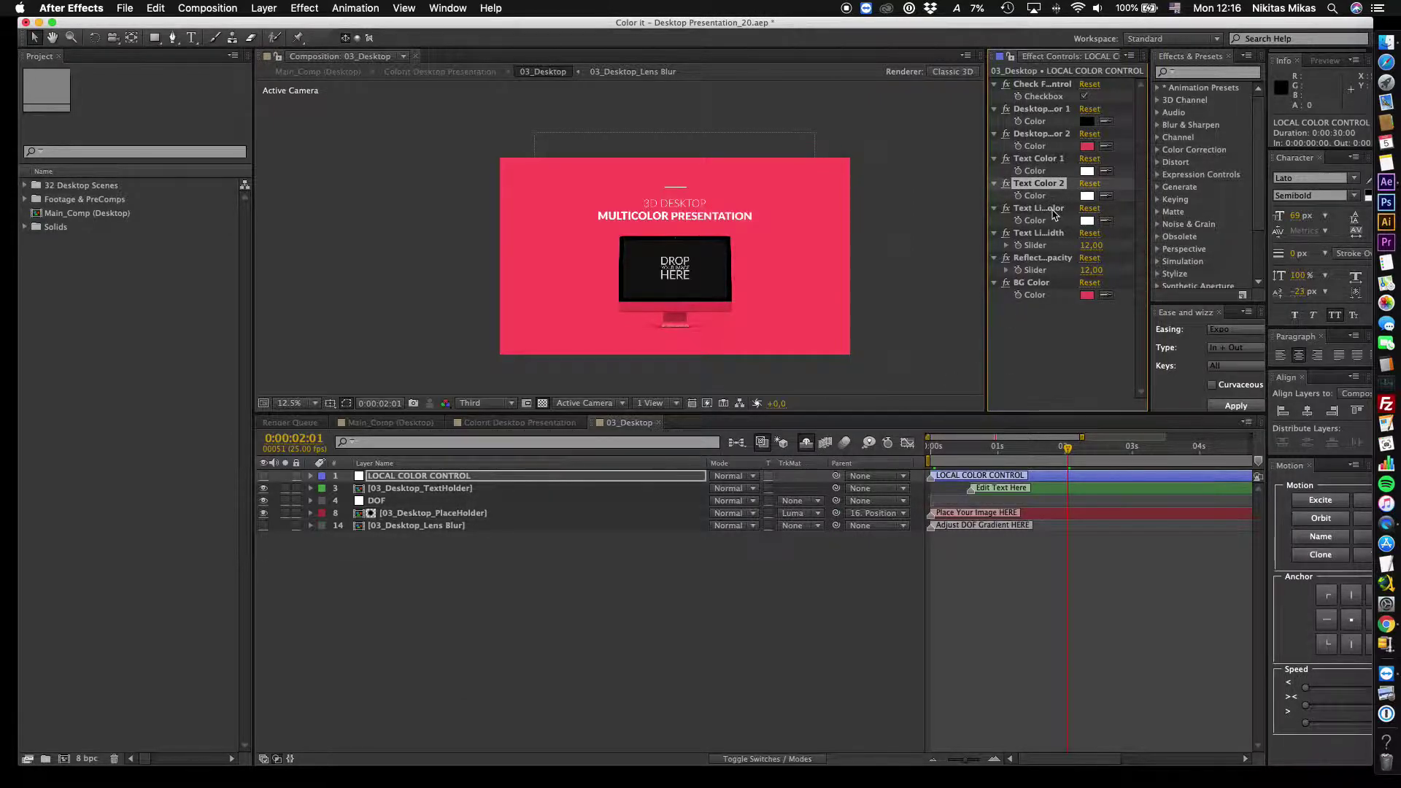
left_click(1037, 208)
left_click(1040, 232)
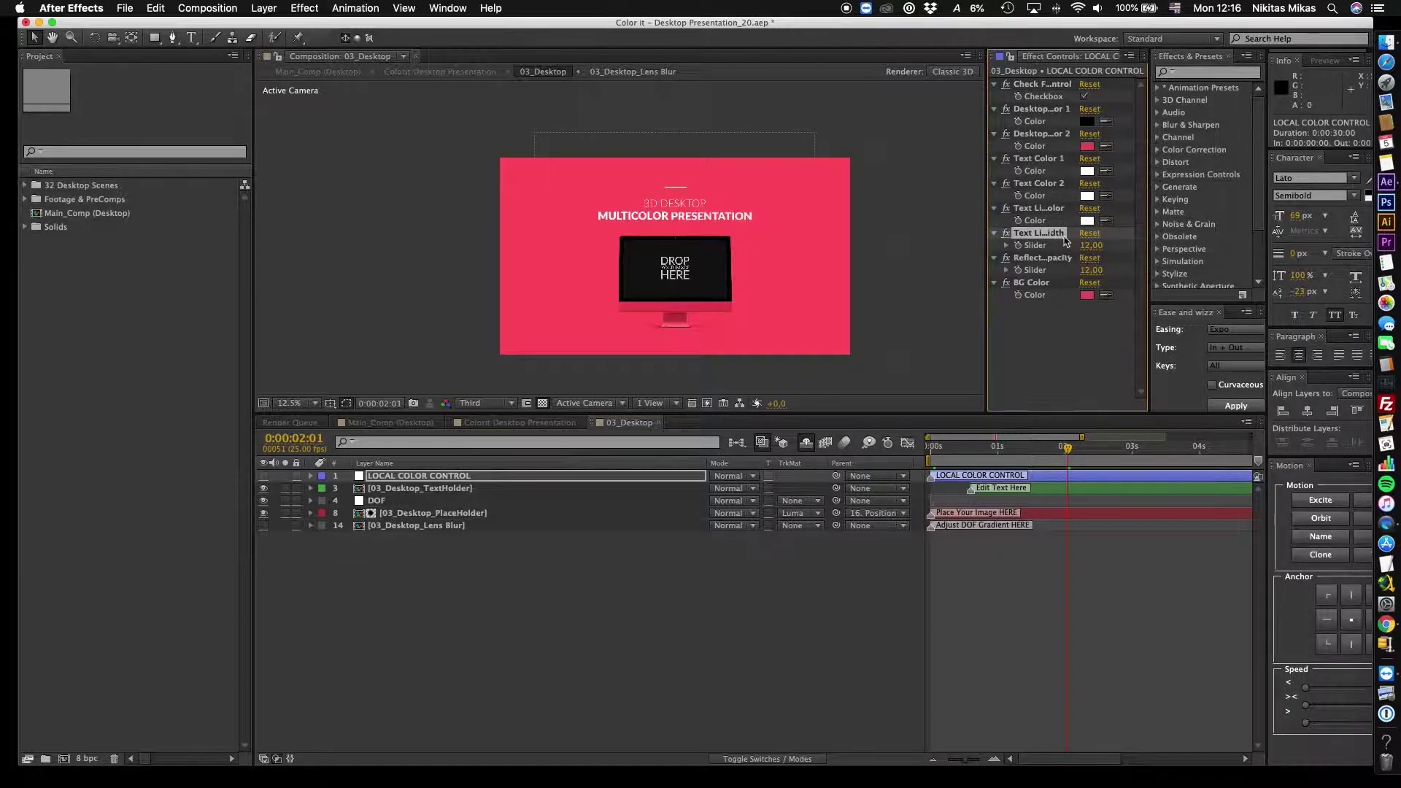
left_click_drag(1089, 245, 1133, 243)
key("super+z")
Raise the reflection opacity to 17, checked at the scene's opening frames.
left_click(1040, 259)
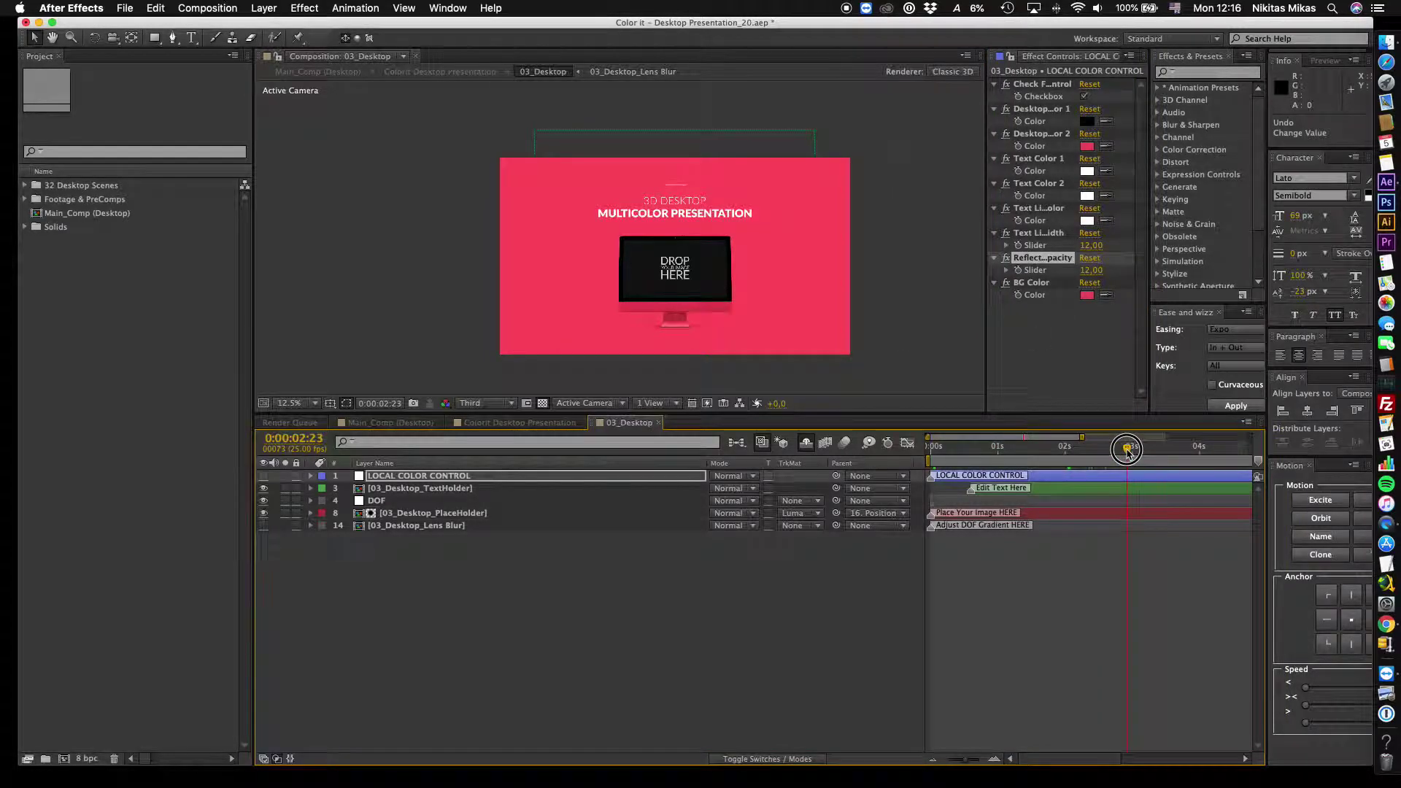
left_click_drag(1067, 444, 956, 444)
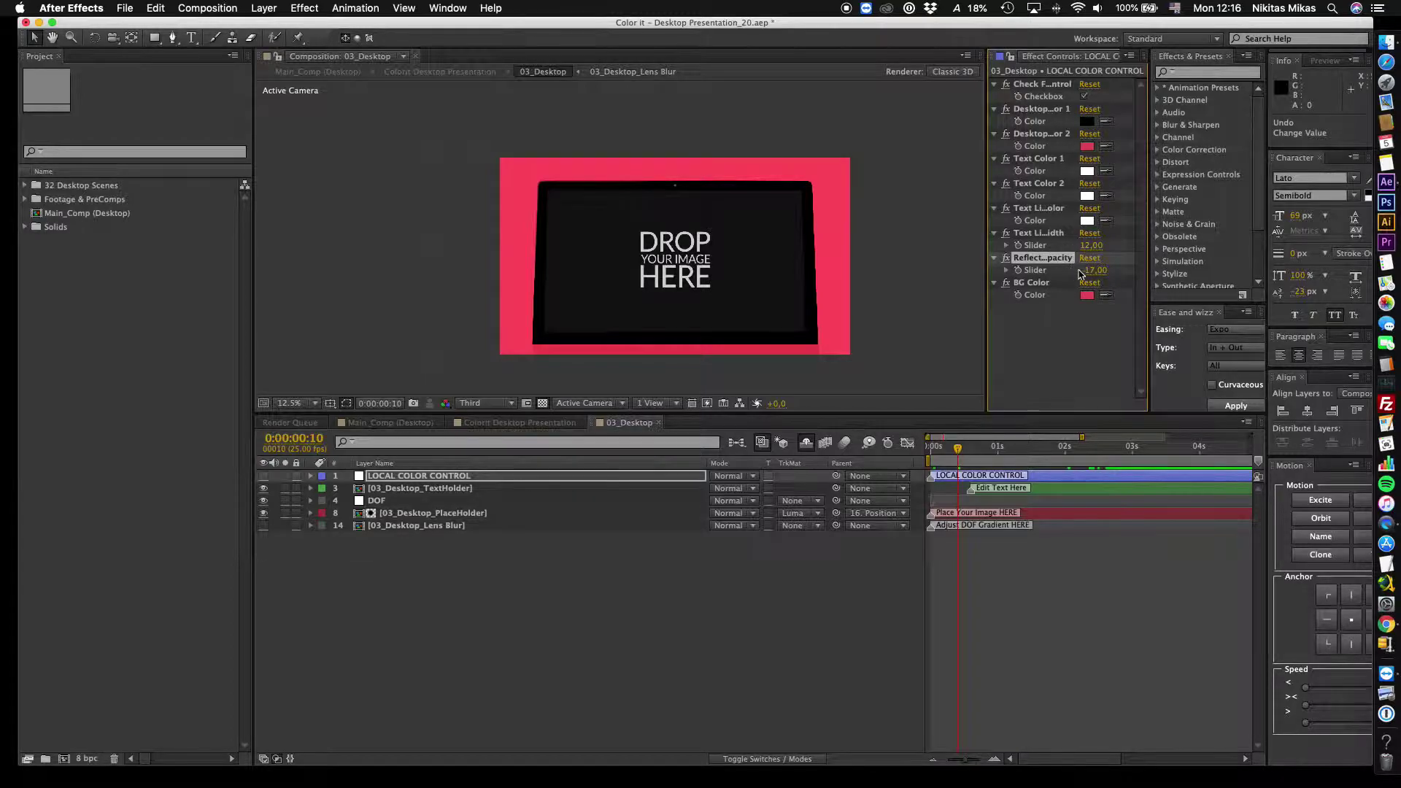
left_click_drag(1090, 269, 1109, 276)
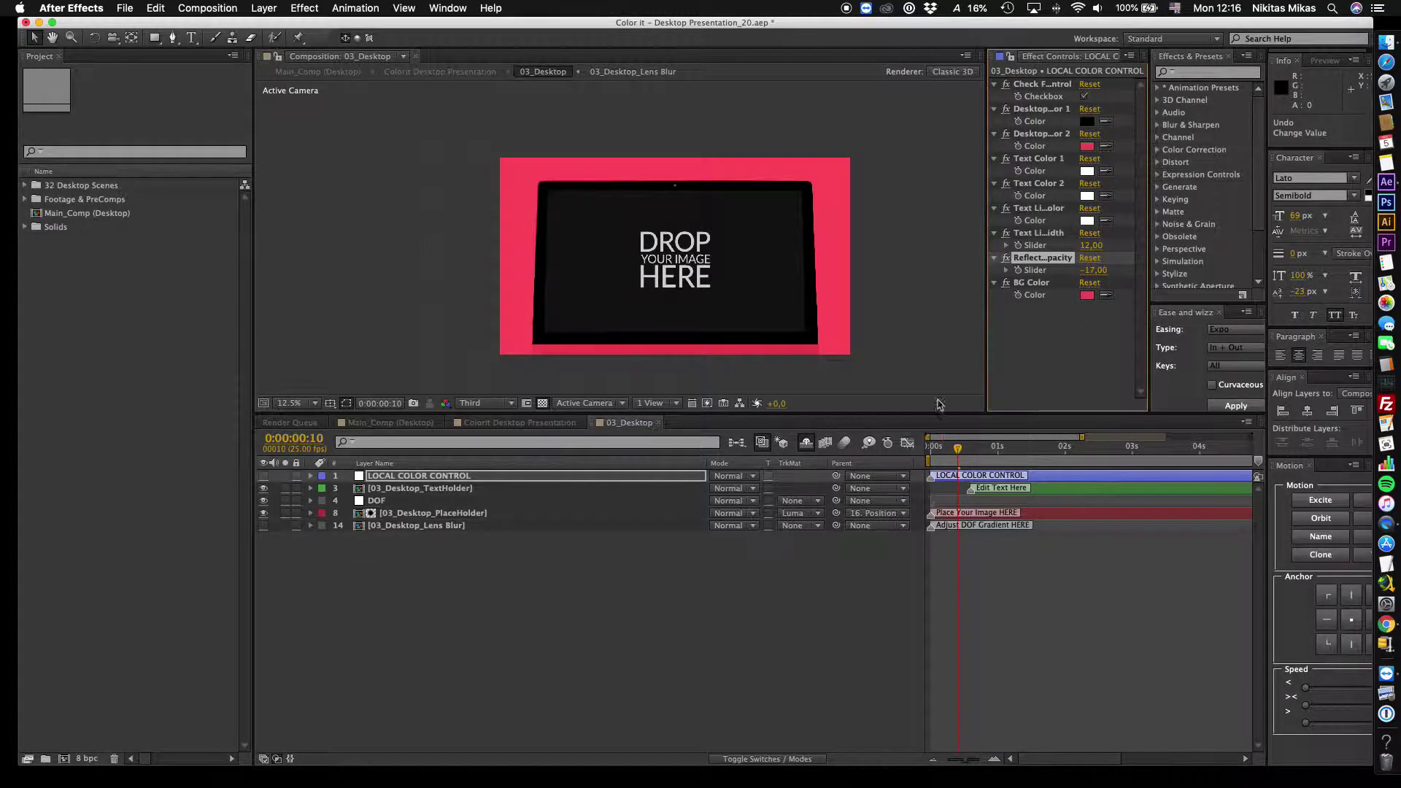
left_click(665, 425)
Close 03_Desktop and select the 13_Desktop layer in Colorit Desktop Presentation.
left_click(659, 424)
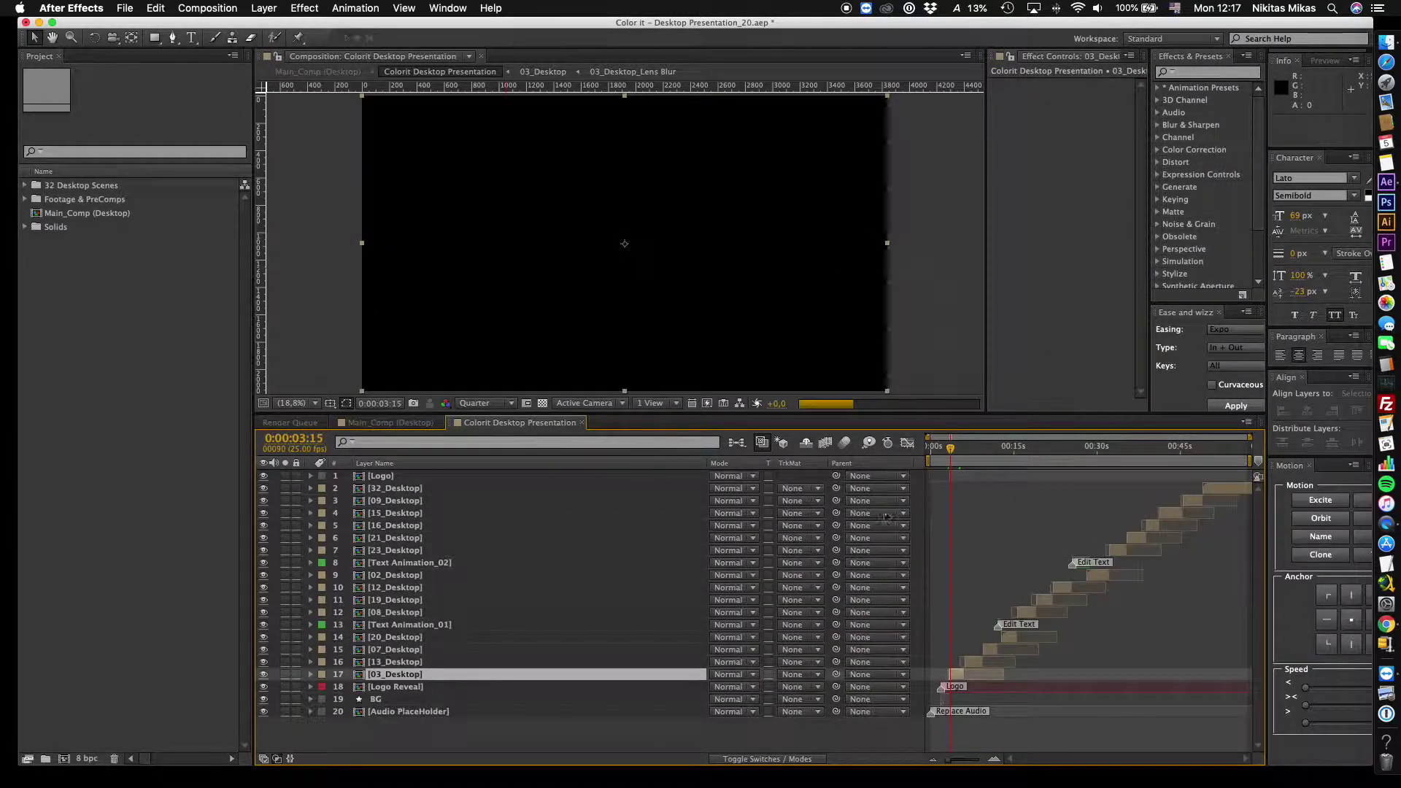
left_click(973, 446)
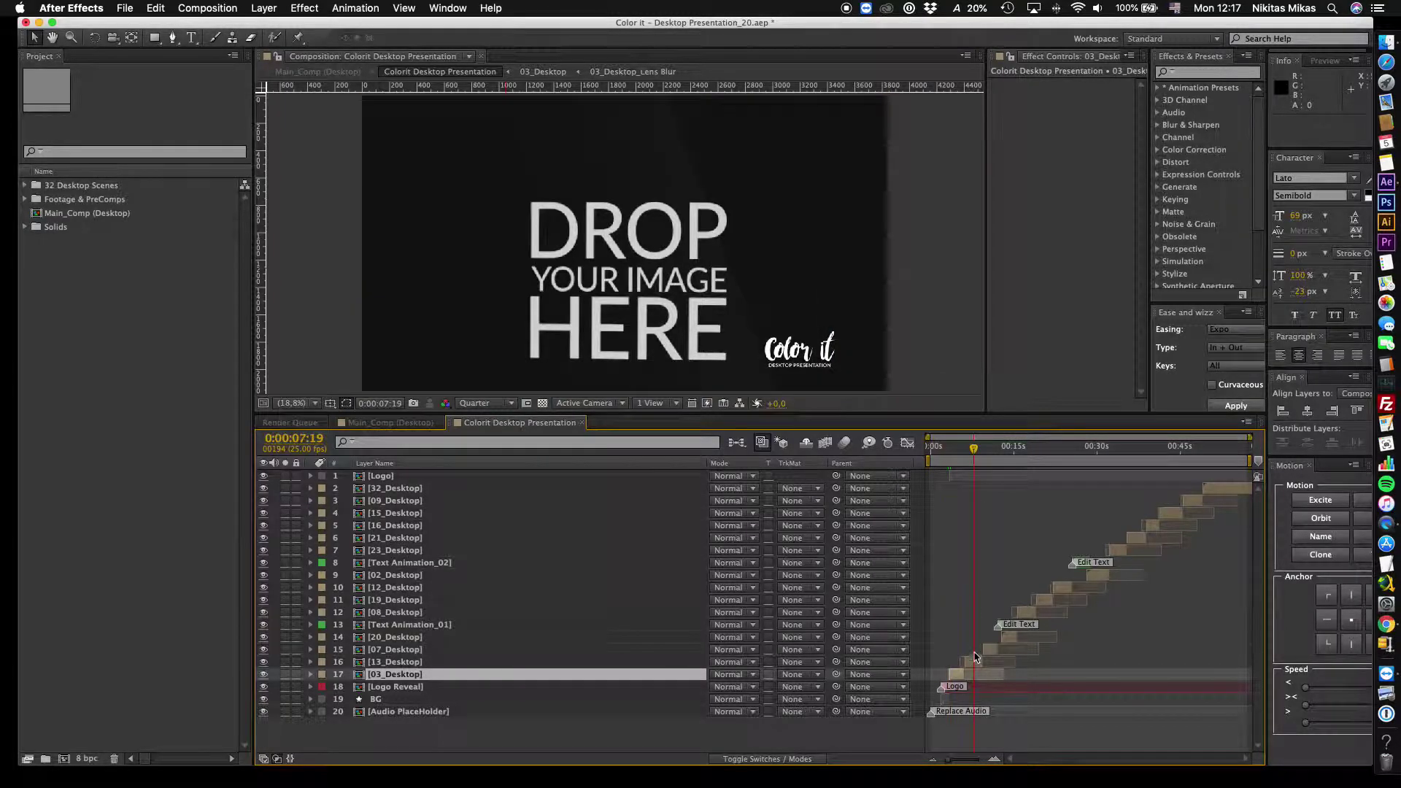
left_click(972, 664)
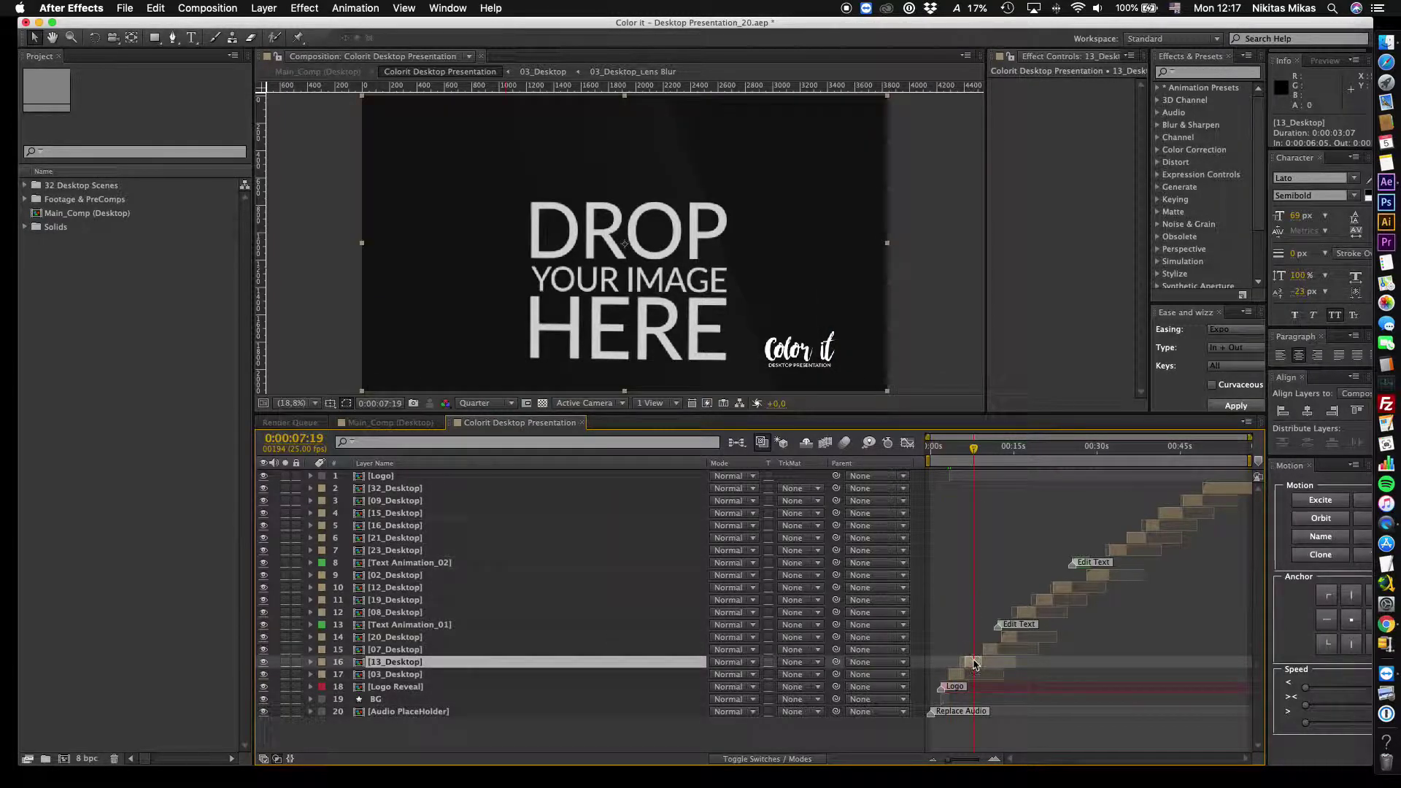
Open 13_Desktop and toggle its LOCAL COLOR CONTROL checkbox on and back off.
double_click(973, 664)
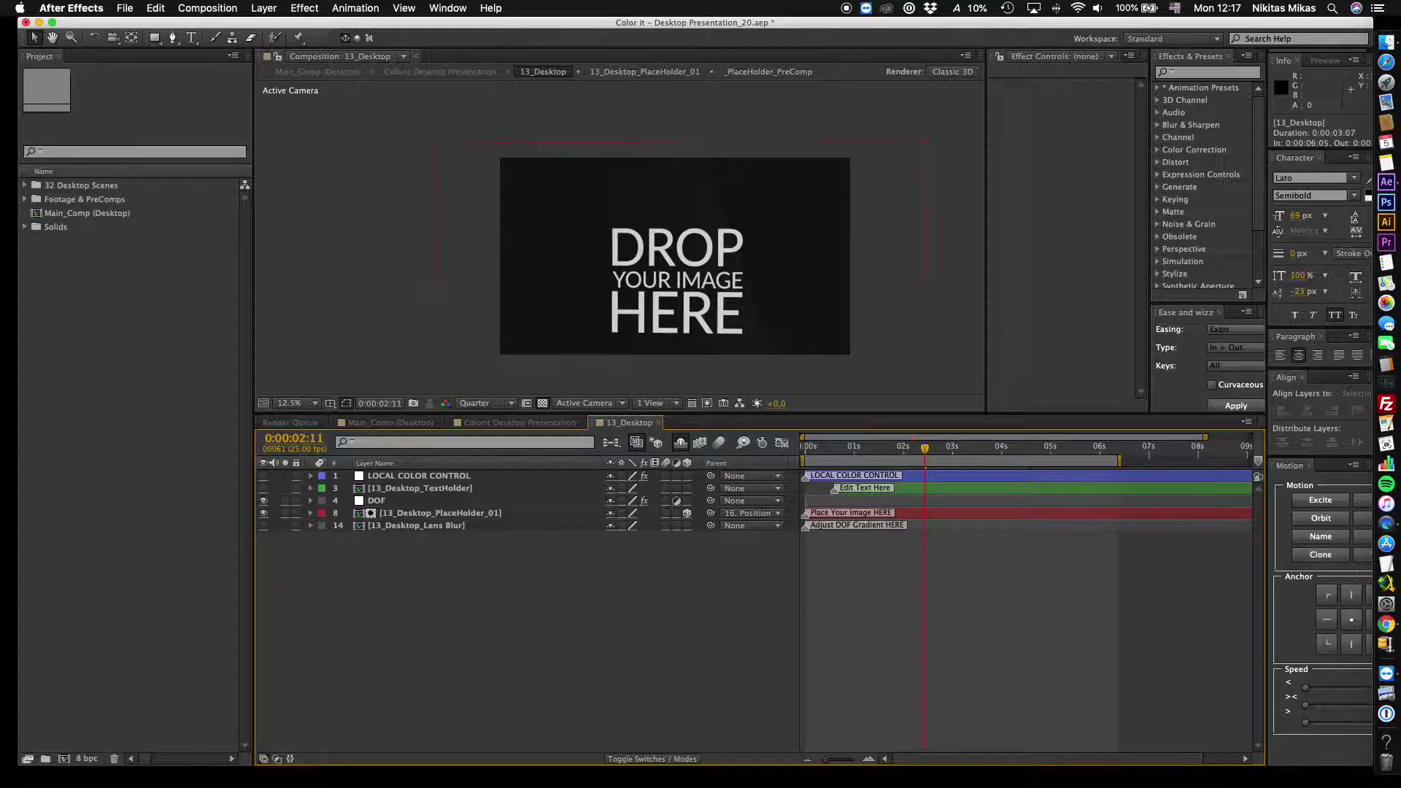
left_click(910, 476)
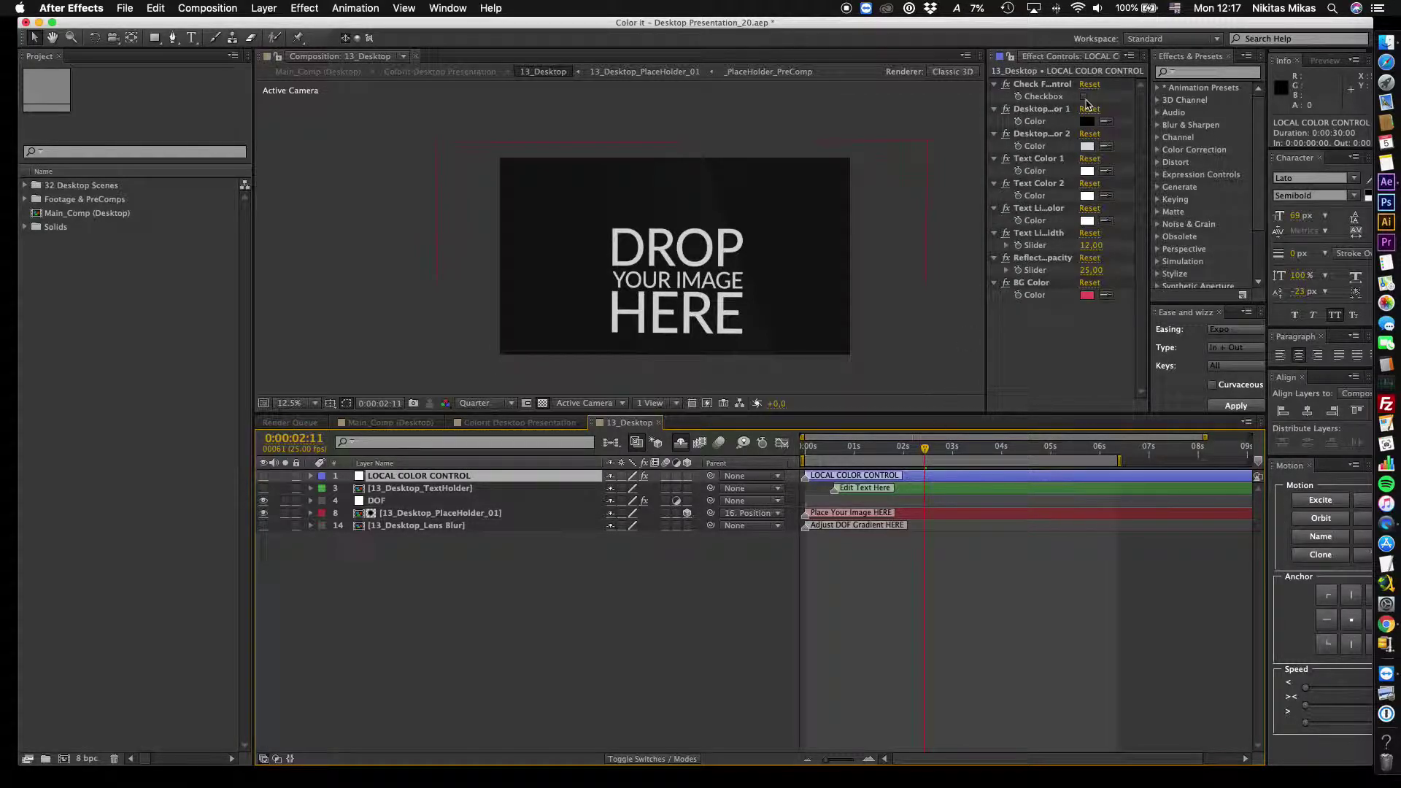
left_click(1087, 97)
left_click(1086, 97)
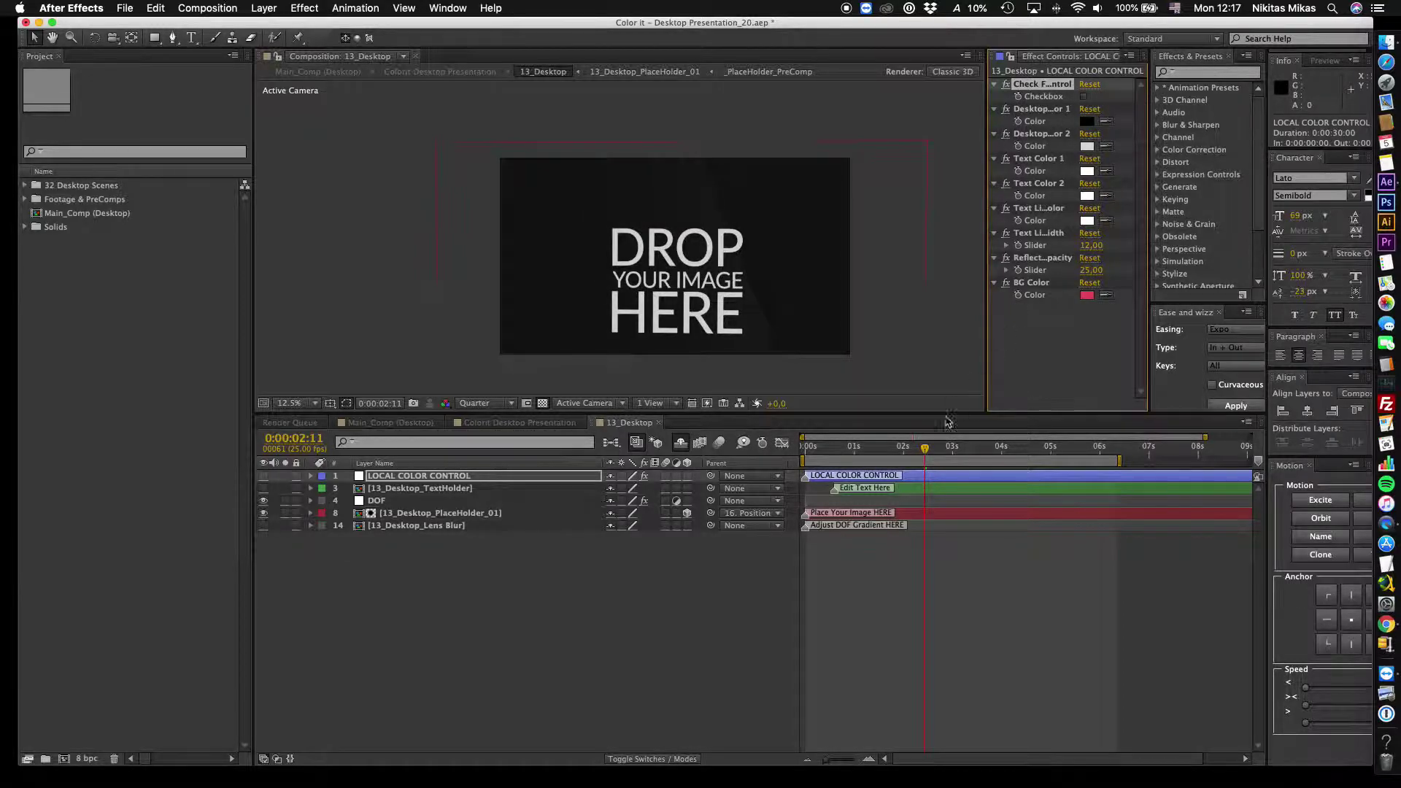
Review the TextHolder, PlaceHolder_01, Lens Blur and DOF layers, then return to Colorit Desktop Presentation.
left_click(873, 489)
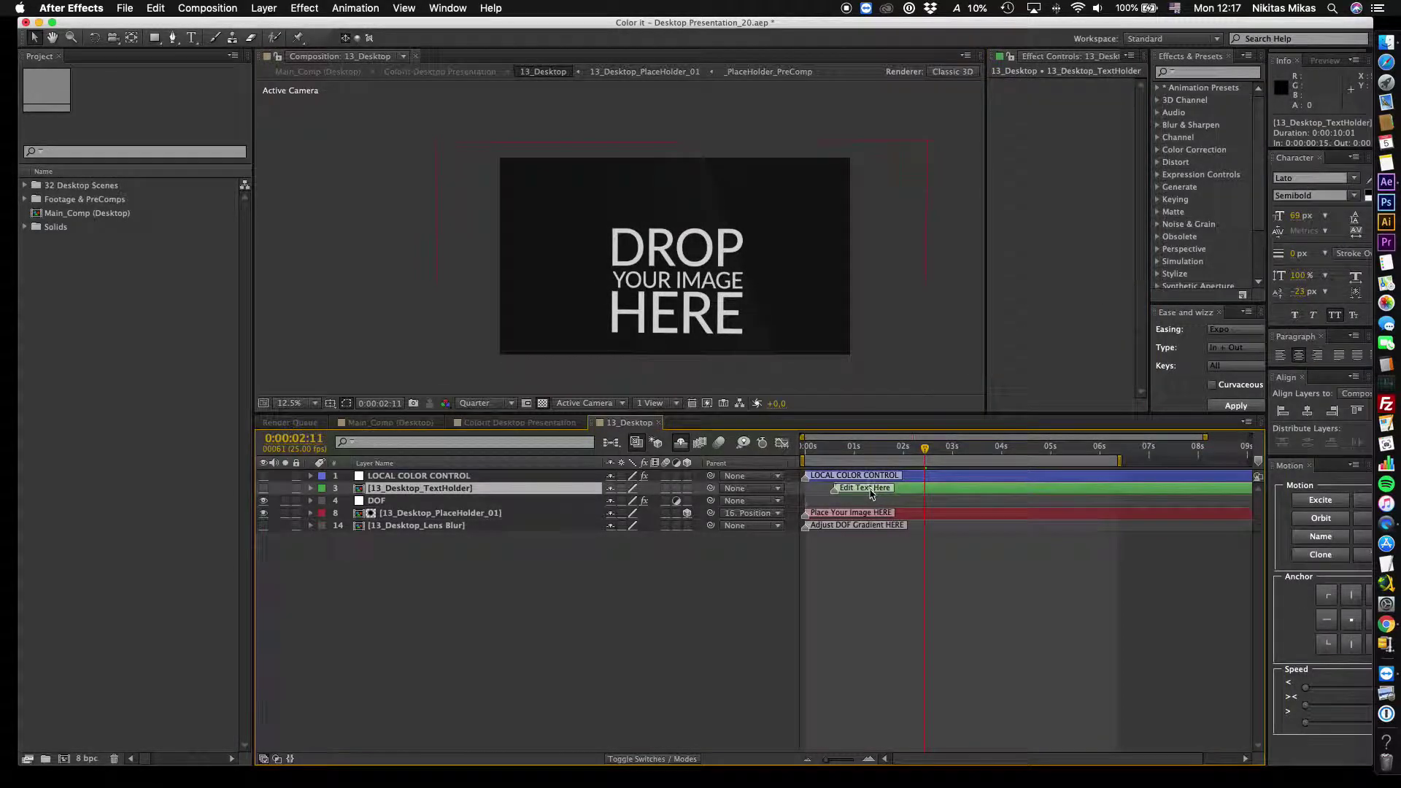
left_click(868, 513)
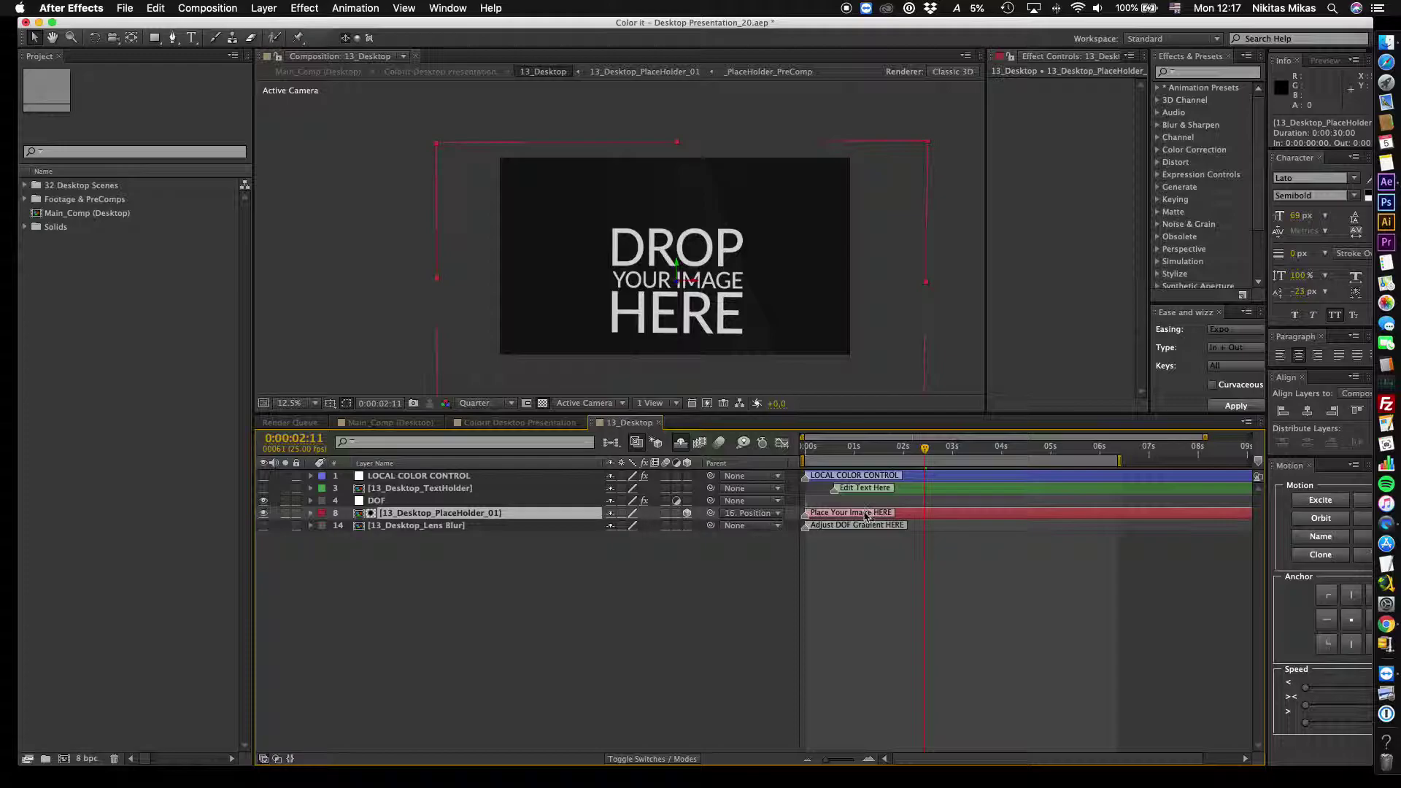
left_click(861, 528)
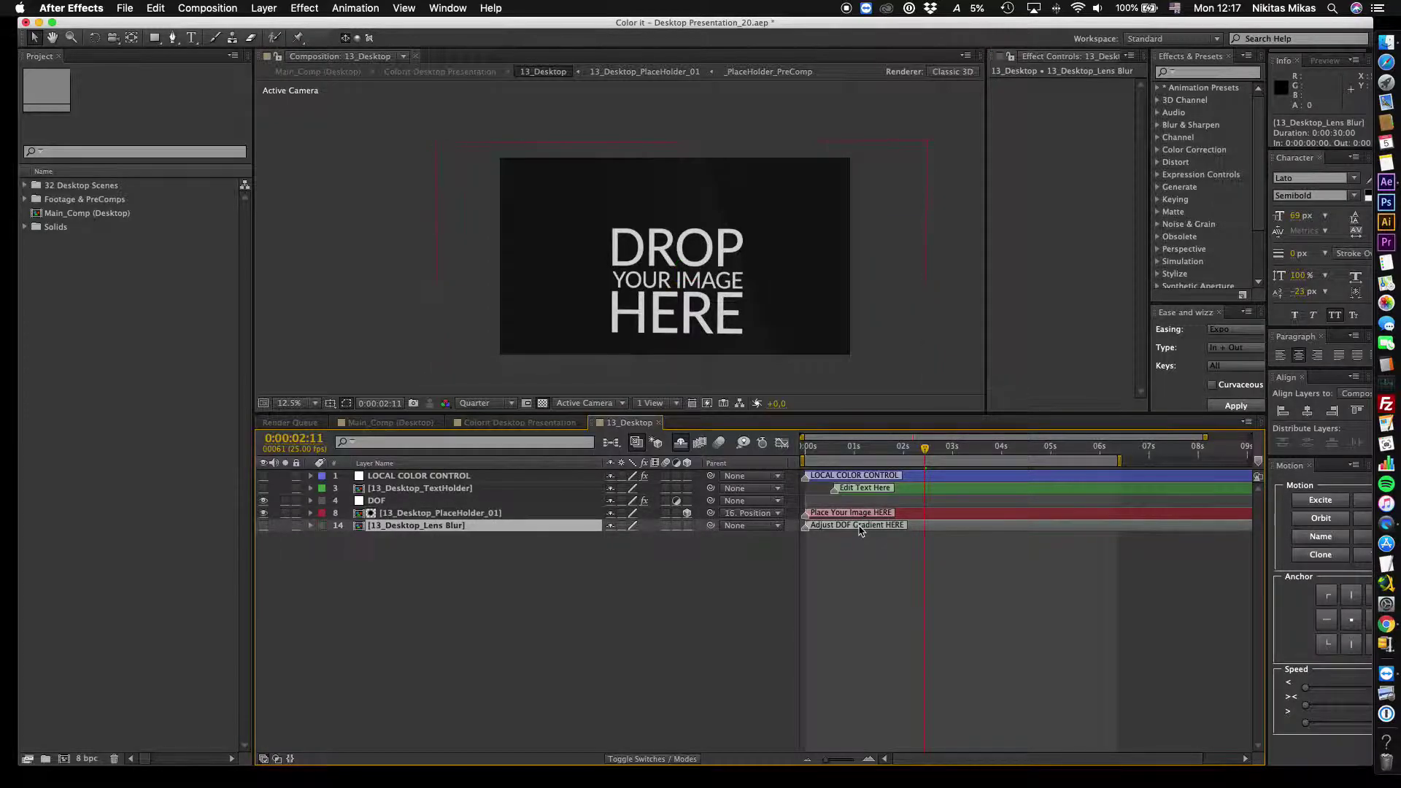
left_click(843, 502)
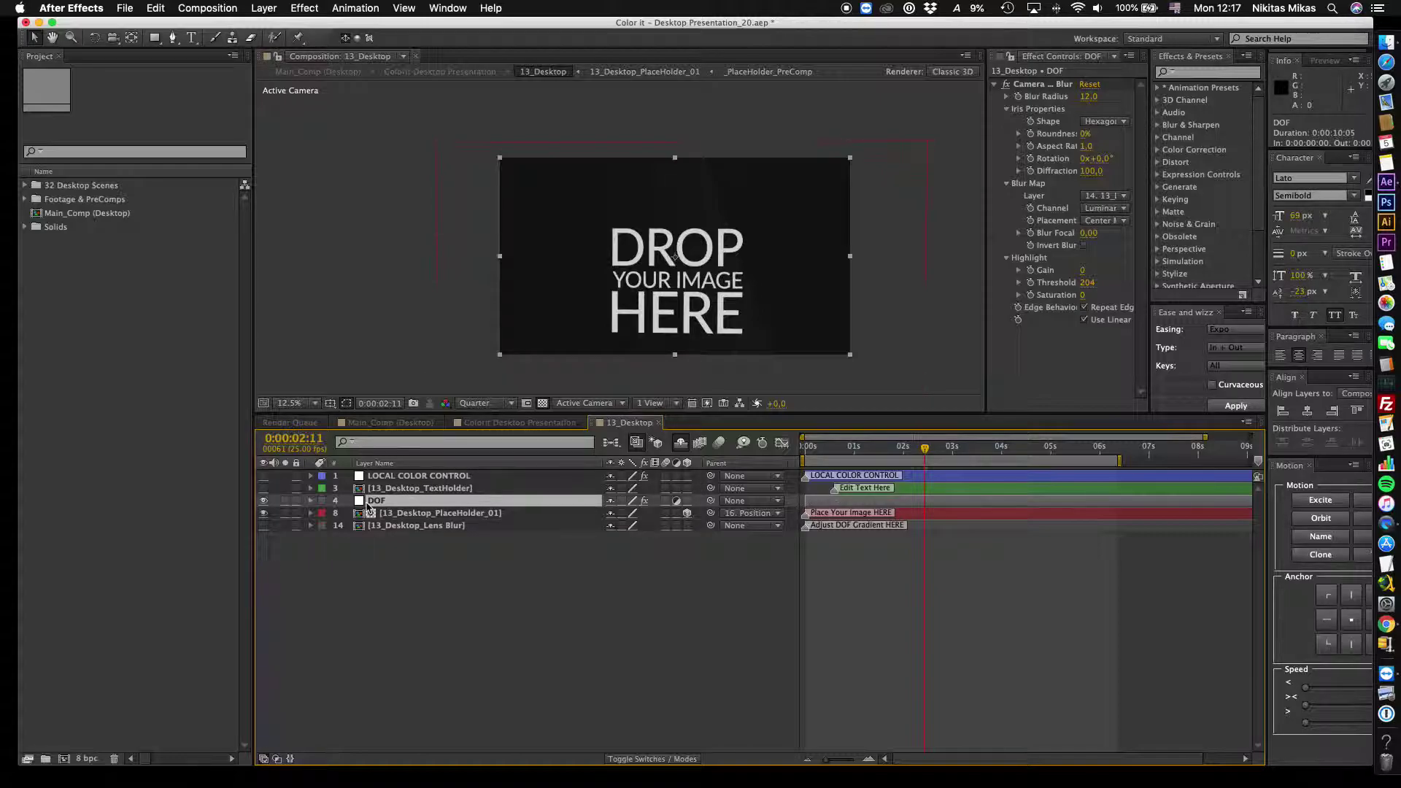
left_click(660, 427)
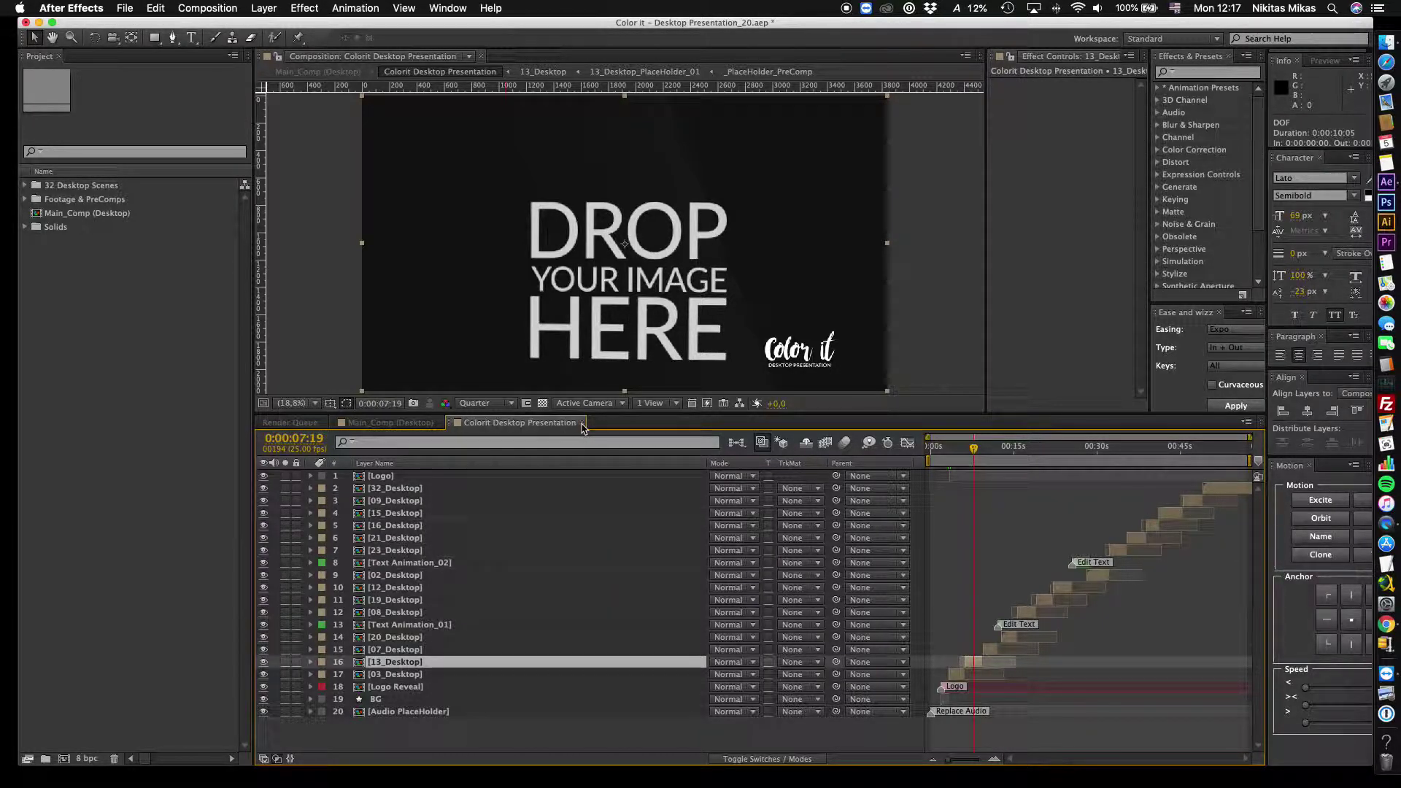
Close Colorit, preview the 32 Desktop Scenes comp with its full work area, then close it.
left_click(584, 426)
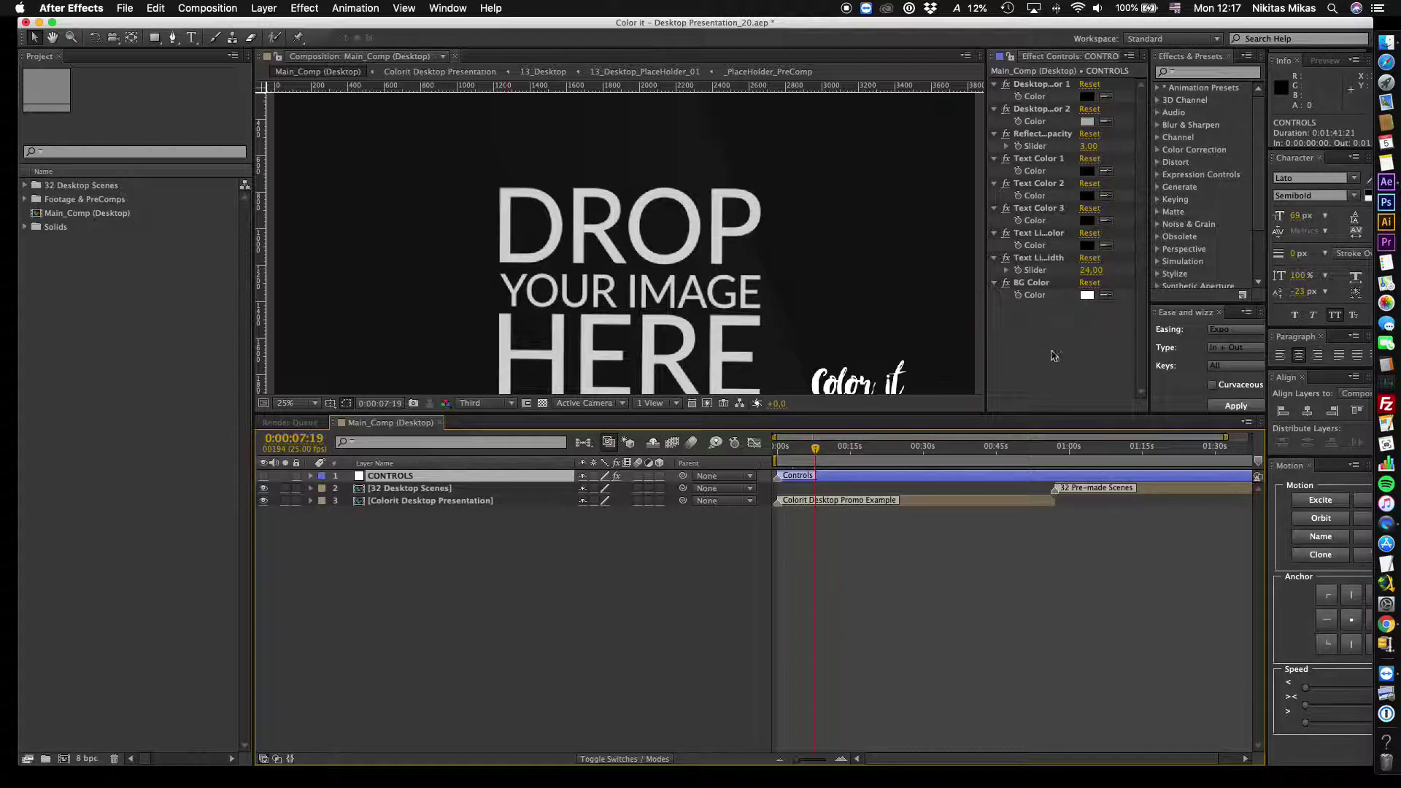
left_click(1101, 490)
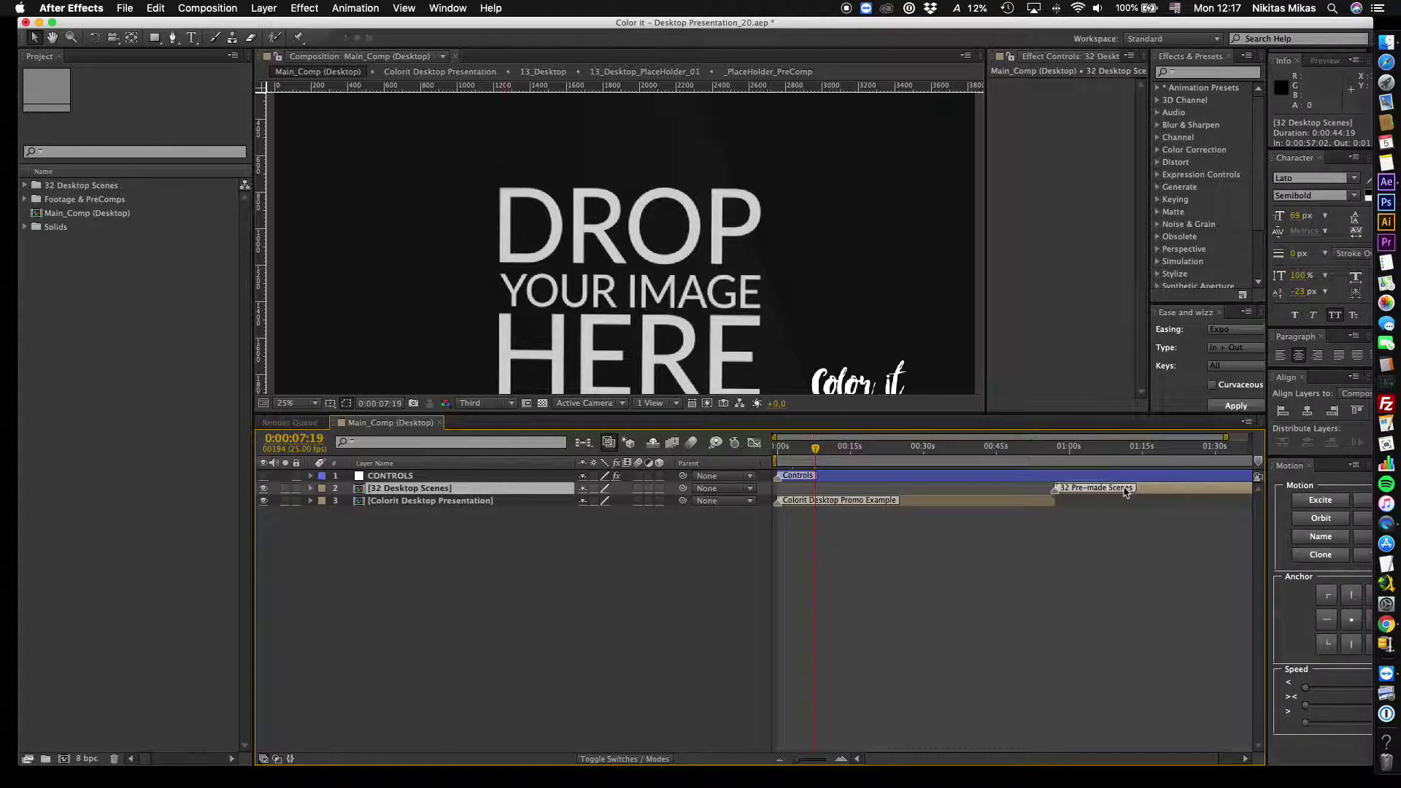
double_click(1124, 489)
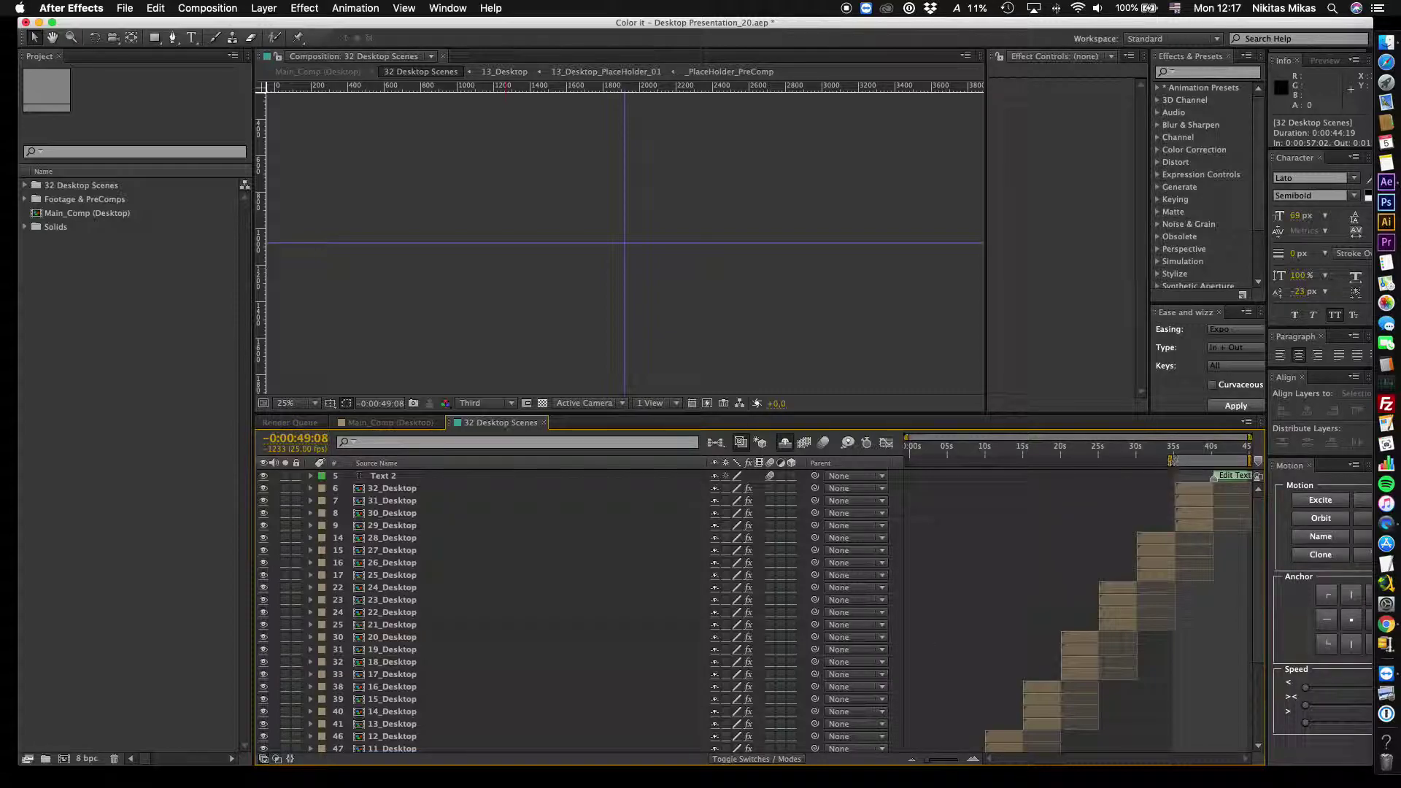
double_click(1170, 468)
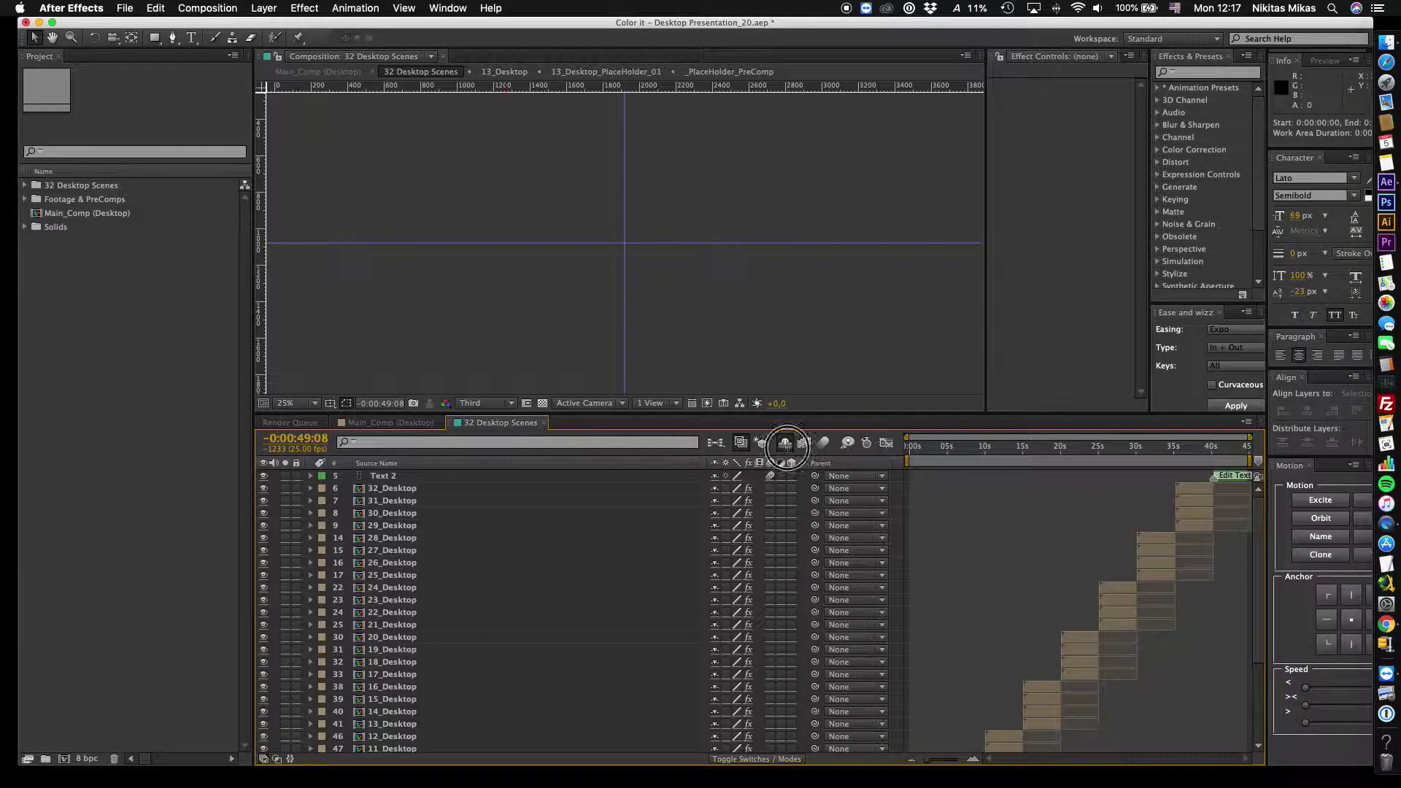
left_click(545, 424)
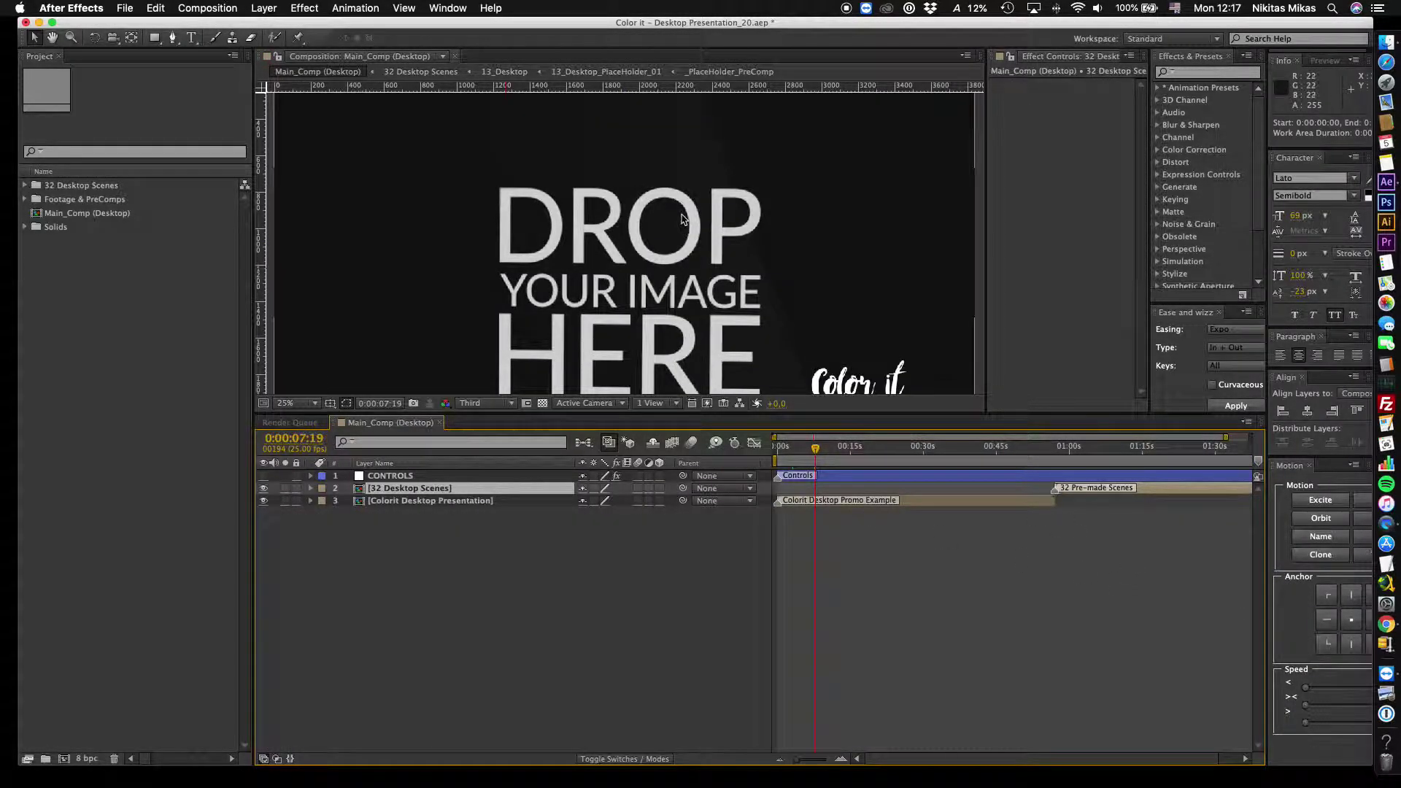
scroll(686, 218, "down", 1)
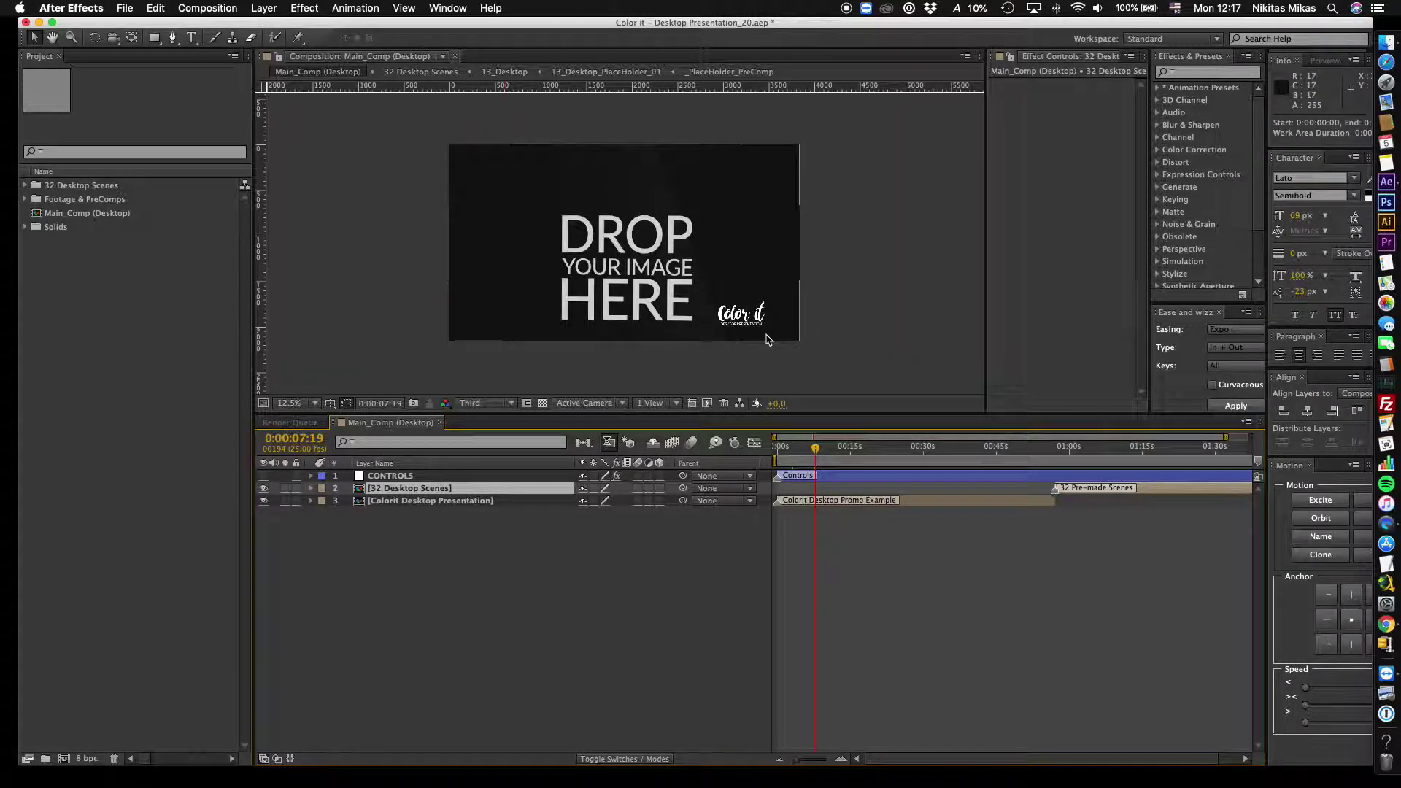